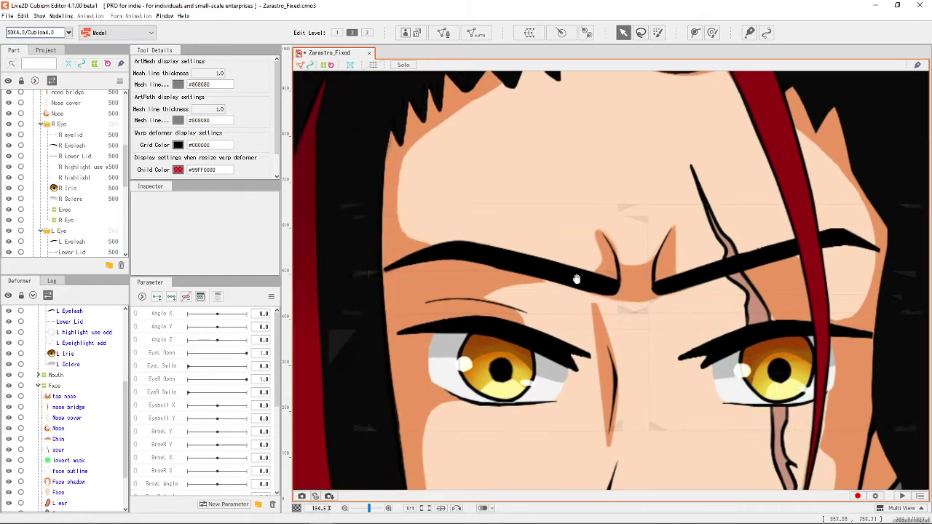
- Open the R Eyebrow mesh for editing and erase all of its existing mesh points
{"action": "left_click", "coordinate": [564, 264]}
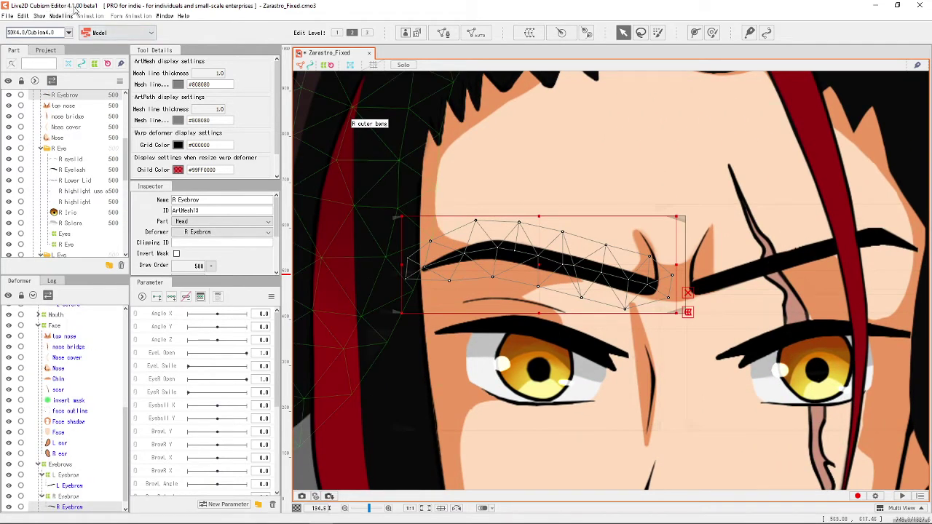
{"action": "left_click", "coordinate": [443, 32]}
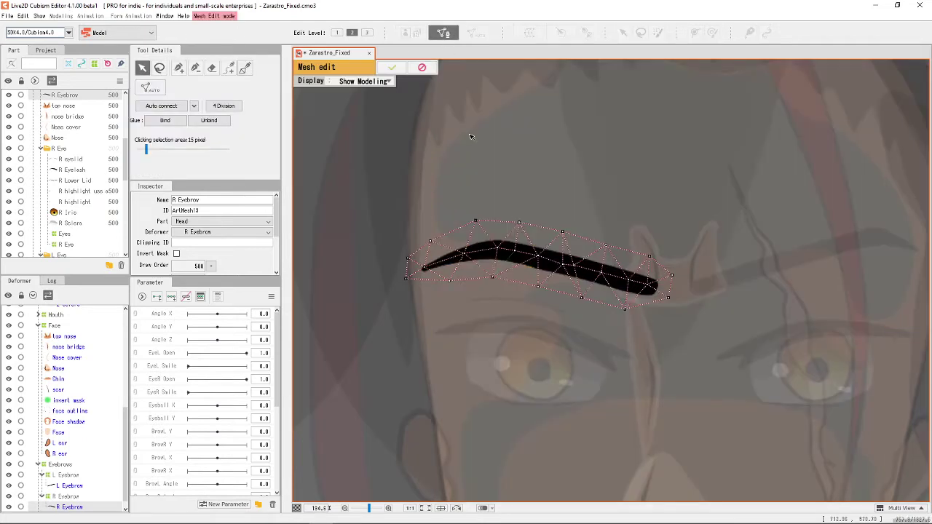
{"action": "scroll", "coordinate": [490, 219], "scroll_direction": "up", "scroll_amount": 2}
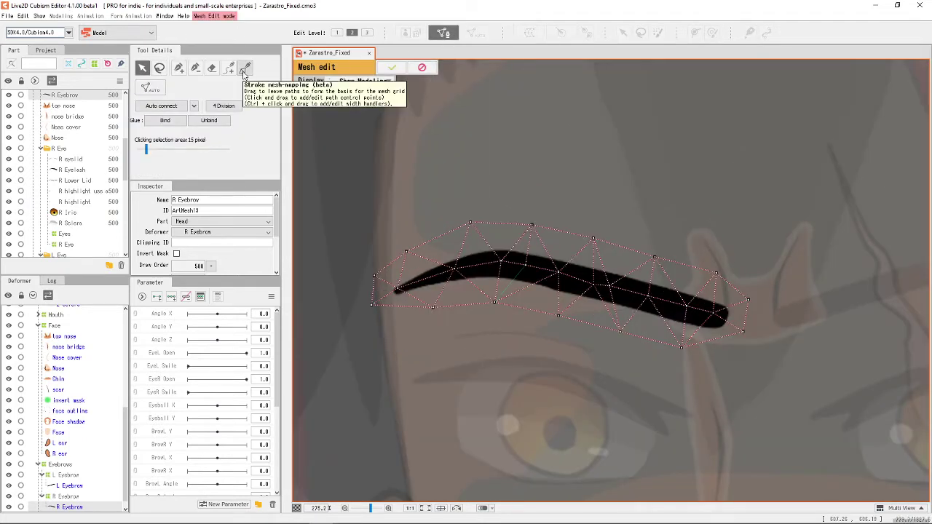
{"action": "left_click", "coordinate": [244, 69]}
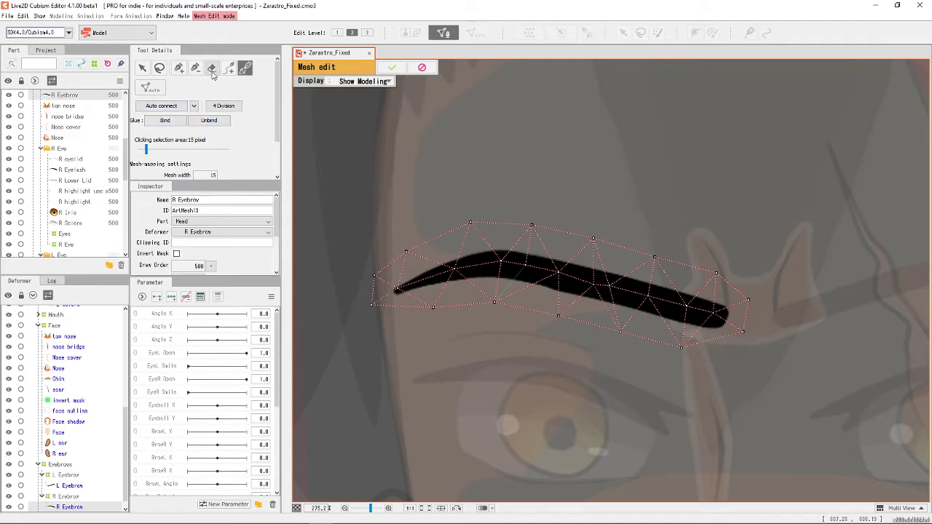
{"action": "left_click", "coordinate": [211, 68]}
{"action": "scroll", "coordinate": [444, 291], "scroll_direction": "down", "scroll_amount": 2}
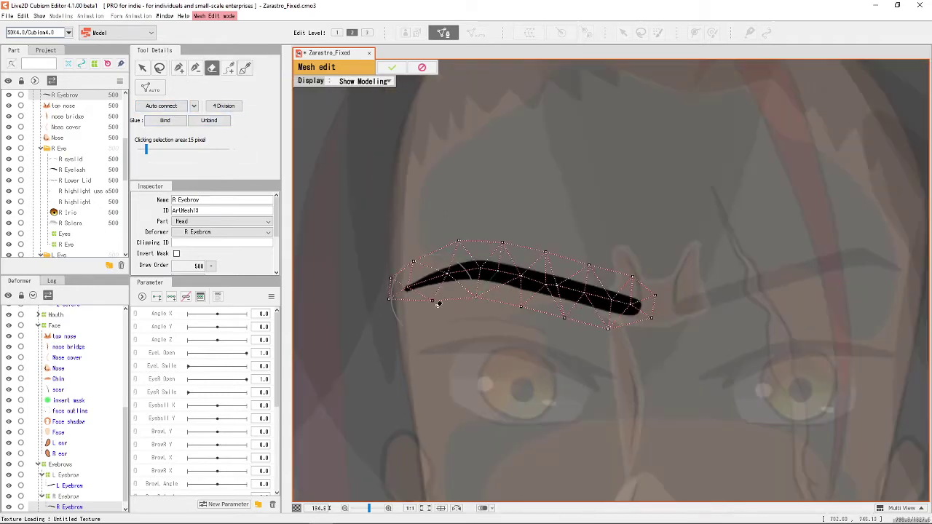
{"action": "scroll", "coordinate": [460, 284], "scroll_direction": "up", "scroll_amount": 2}
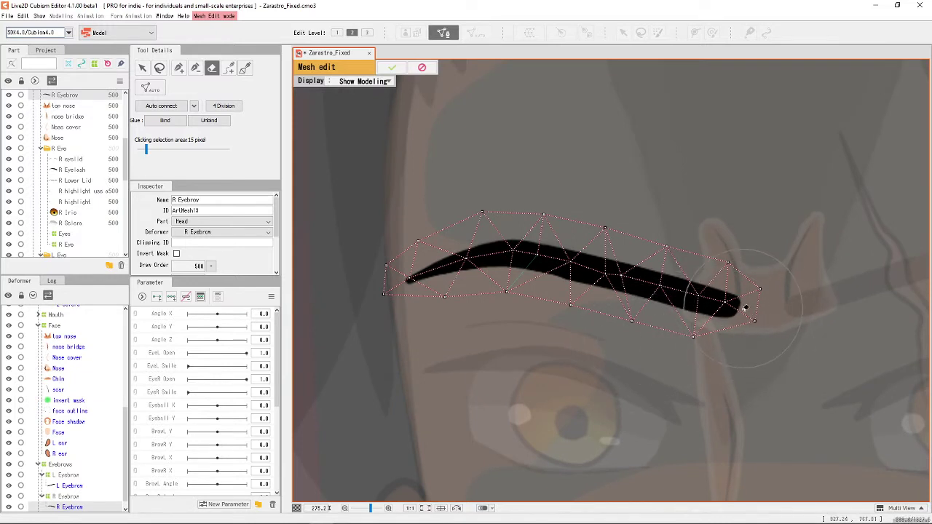
{"action": "mouse_move", "coordinate": [742, 308]}
{"action": "left_mouse_down"}
{"action": "mouse_move", "coordinate": [538, 255]}
{"action": "mouse_move", "coordinate": [464, 254]}
{"action": "mouse_move", "coordinate": [385, 277]}
{"action": "left_mouse_up"}
- Draw a stroke mesh-mapping path through the middle of the right eyebrow, from its inner end to the outer tip
{"action": "left_click", "coordinate": [245, 68]}
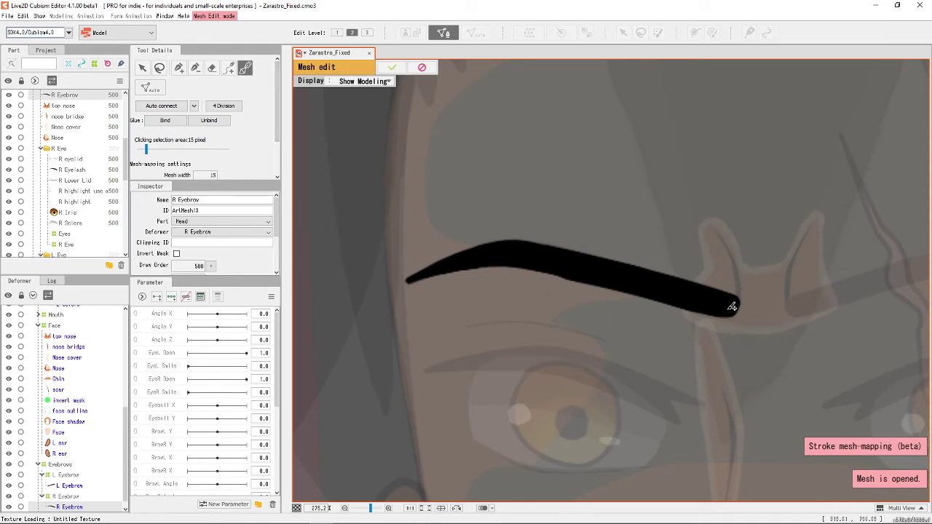
{"action": "left_click_drag", "start_coordinate": [739, 307], "coordinate": [728, 304]}
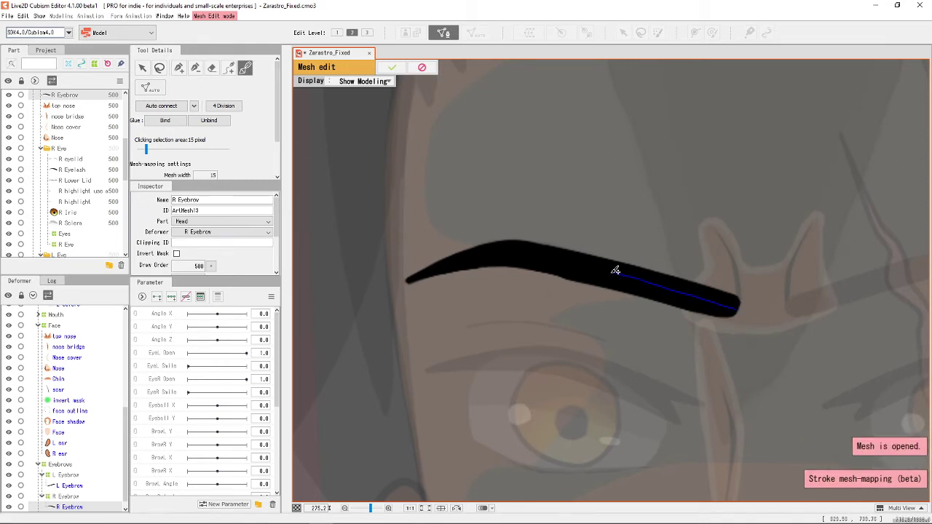
{"action": "left_click_drag", "start_coordinate": [579, 262], "coordinate": [546, 253]}
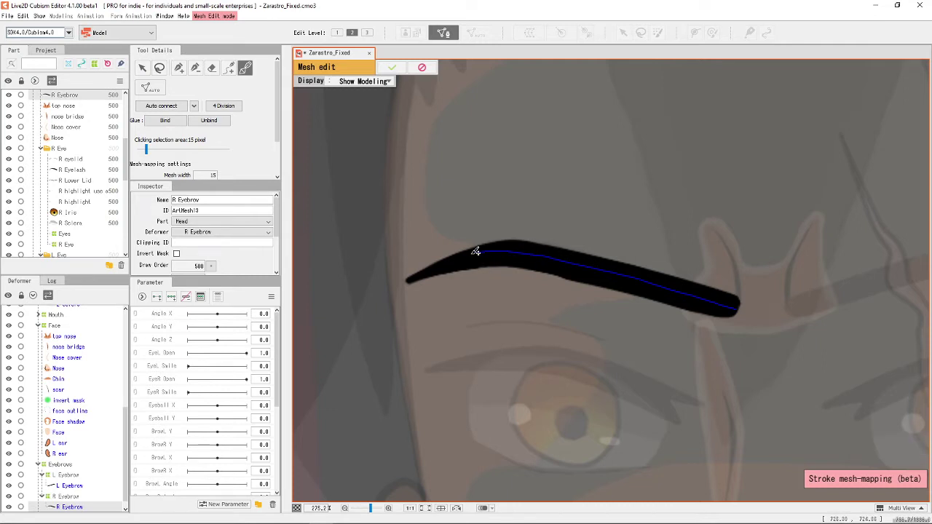
{"action": "left_click_drag", "start_coordinate": [412, 277], "coordinate": [412, 278]}
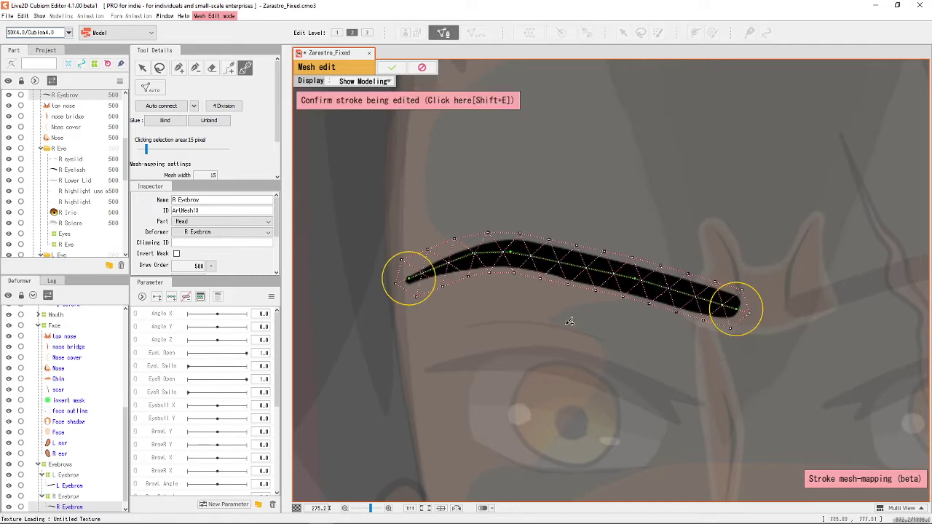
- Shift the path's control points near the eyebrow's arch so the stroke follows the brow's centre curve
{"action": "scroll", "coordinate": [617, 308], "scroll_direction": "up", "scroll_amount": 4}
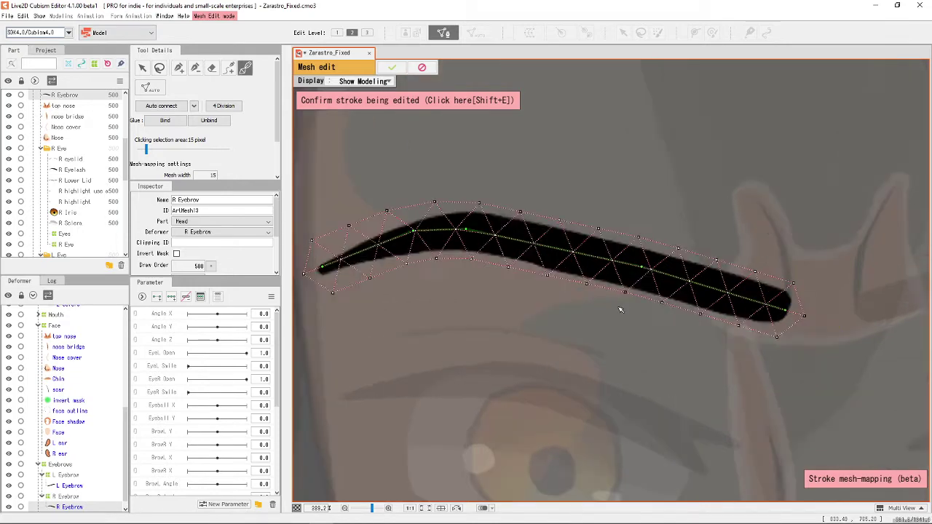
{"action": "left_click_drag", "start_coordinate": [510, 303], "coordinate": [601, 332]}
{"action": "scroll", "coordinate": [601, 331], "scroll_direction": "down", "scroll_amount": 4}
{"action": "scroll", "coordinate": [763, 334], "scroll_direction": "up", "scroll_amount": 3}
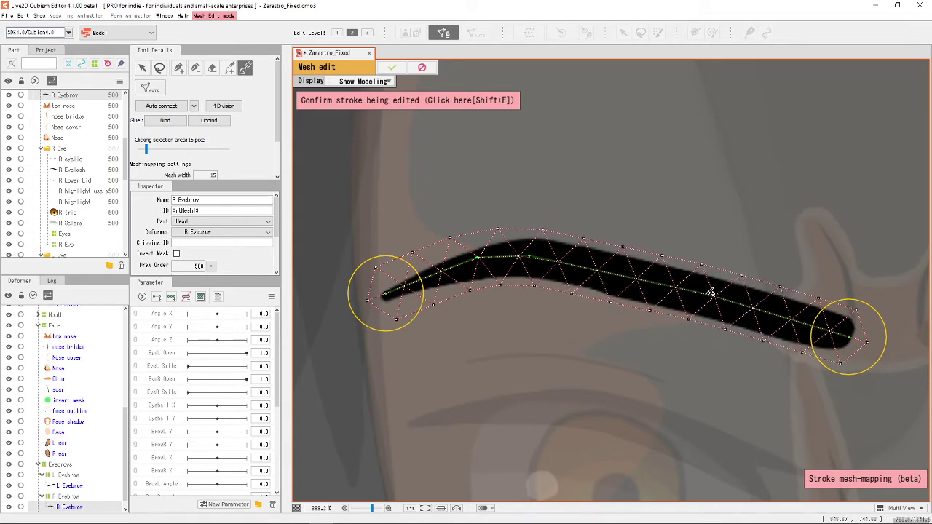
{"action": "left_click_drag", "start_coordinate": [534, 254], "coordinate": [572, 262]}
{"action": "left_click_drag", "start_coordinate": [485, 251], "coordinate": [510, 252]}
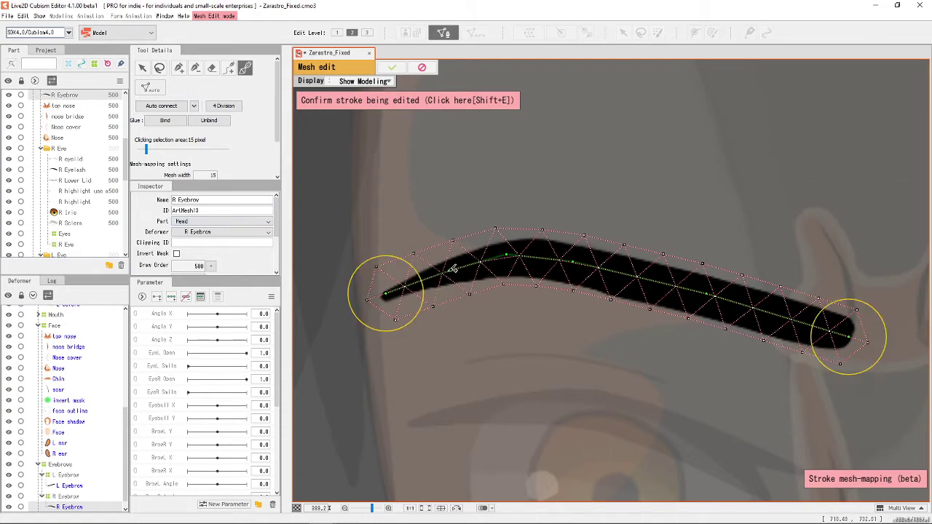
- Set the stroke mesh's width to 17 and its repeated density to 15
{"action": "scroll", "coordinate": [211, 137], "scroll_direction": "down", "scroll_amount": 2}
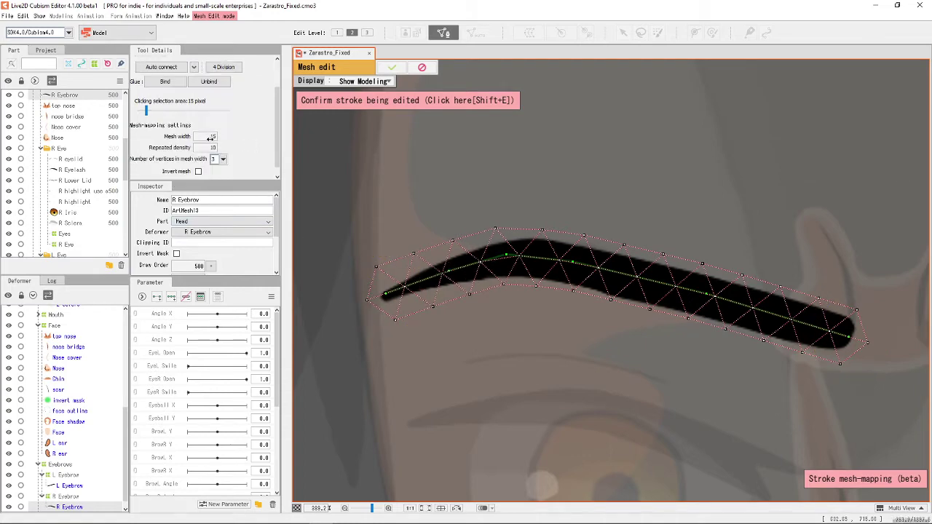
{"action": "mouse_move", "coordinate": [210, 138]}
{"action": "left_mouse_down"}
{"action": "mouse_move", "coordinate": [202, 139]}
{"action": "mouse_move", "coordinate": [214, 138]}
{"action": "left_mouse_up"}
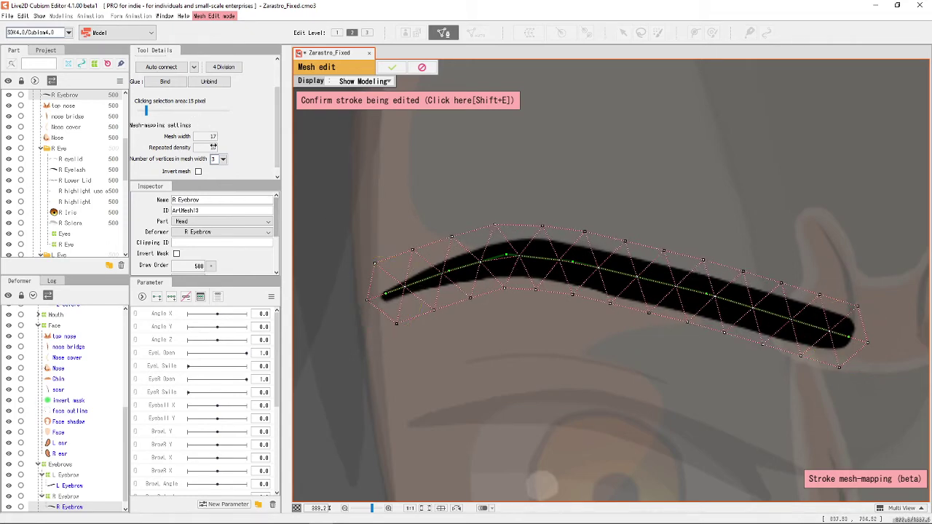
{"action": "left_click_drag", "start_coordinate": [213, 147], "coordinate": [228, 147]}
{"action": "left_click_drag", "start_coordinate": [211, 147], "coordinate": [215, 147]}
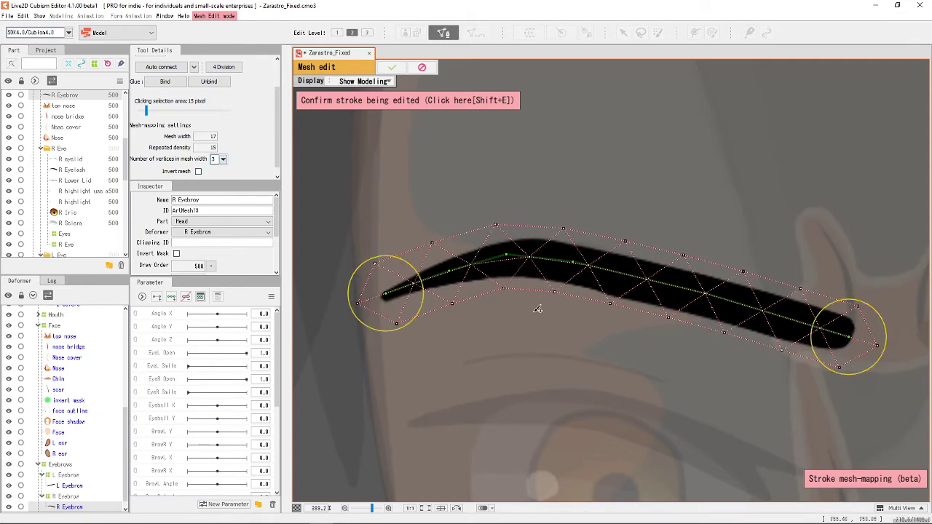
{"action": "left_click_drag", "start_coordinate": [466, 322], "coordinate": [487, 338]}
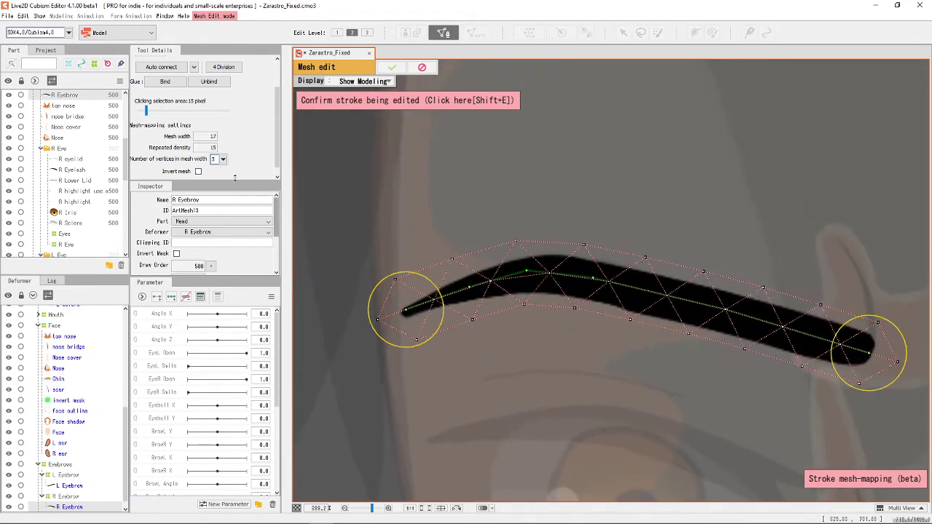
- Try 1 and 2 as the number of vertices in the mesh width, and return the setting to 3
{"action": "left_click", "coordinate": [222, 159]}
{"action": "left_click", "coordinate": [219, 172]}
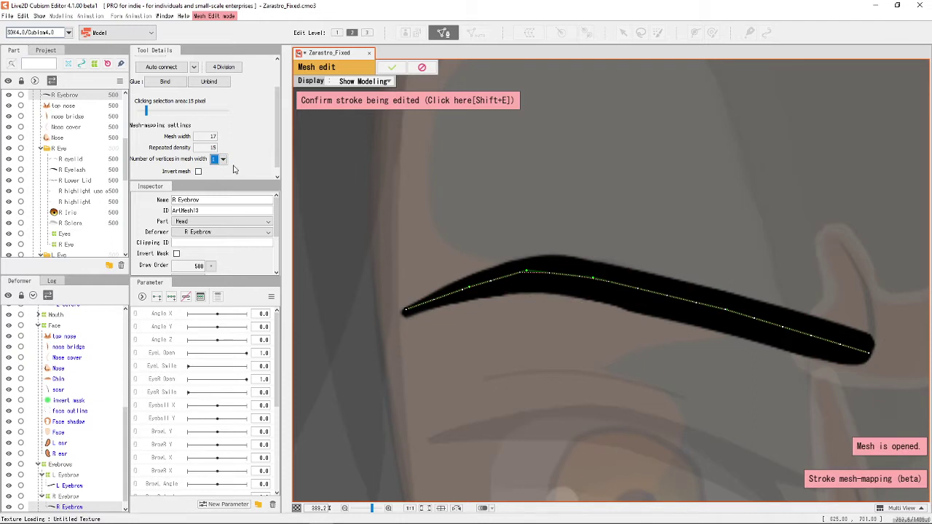
{"action": "left_click", "coordinate": [223, 160]}
{"action": "left_click", "coordinate": [220, 177]}
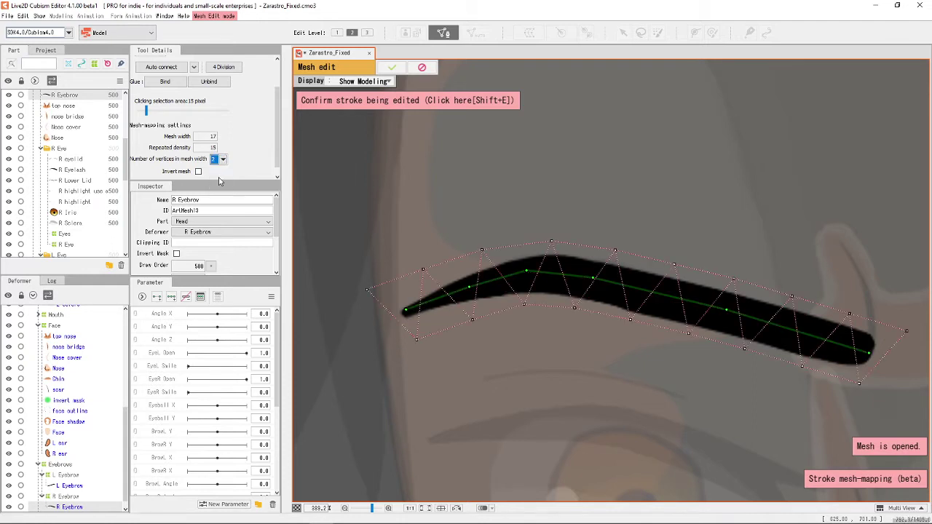
{"action": "left_click", "coordinate": [222, 160]}
{"action": "left_click", "coordinate": [218, 168]}
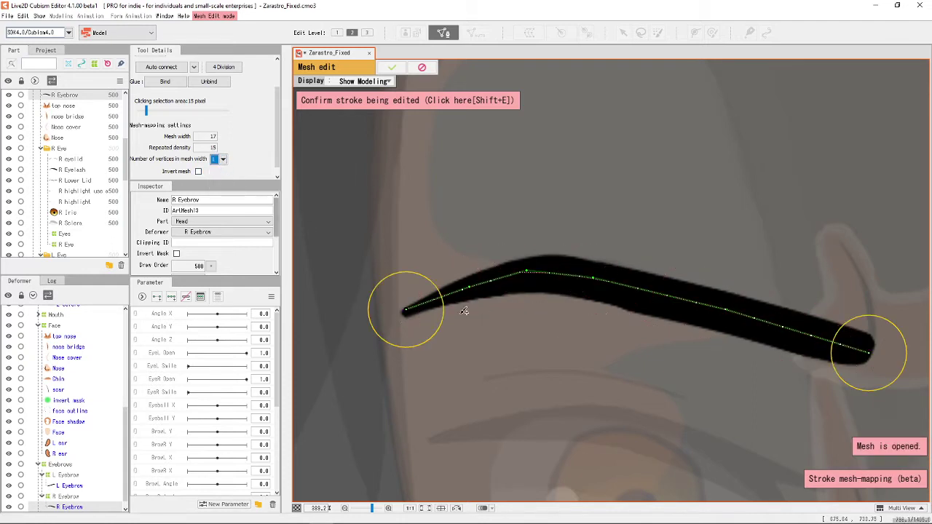
{"action": "left_click", "coordinate": [223, 159]}
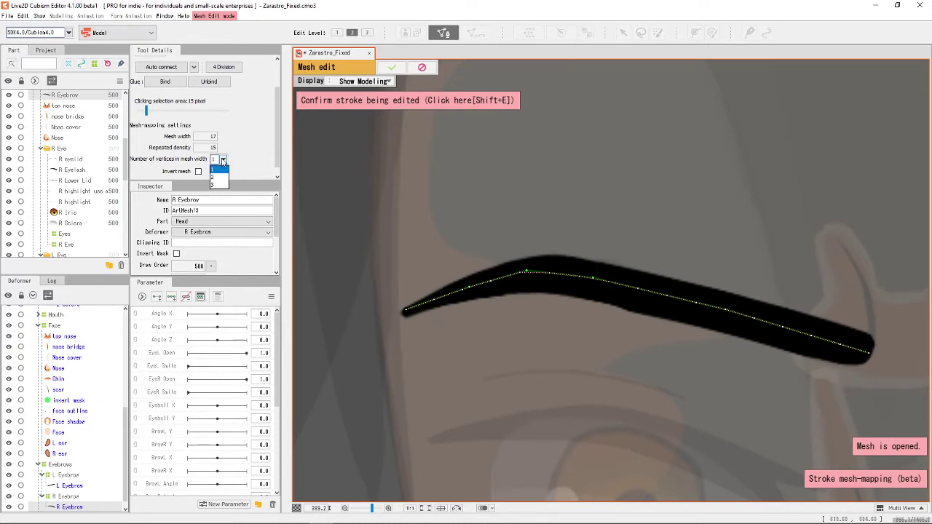
{"action": "left_click", "coordinate": [221, 178]}
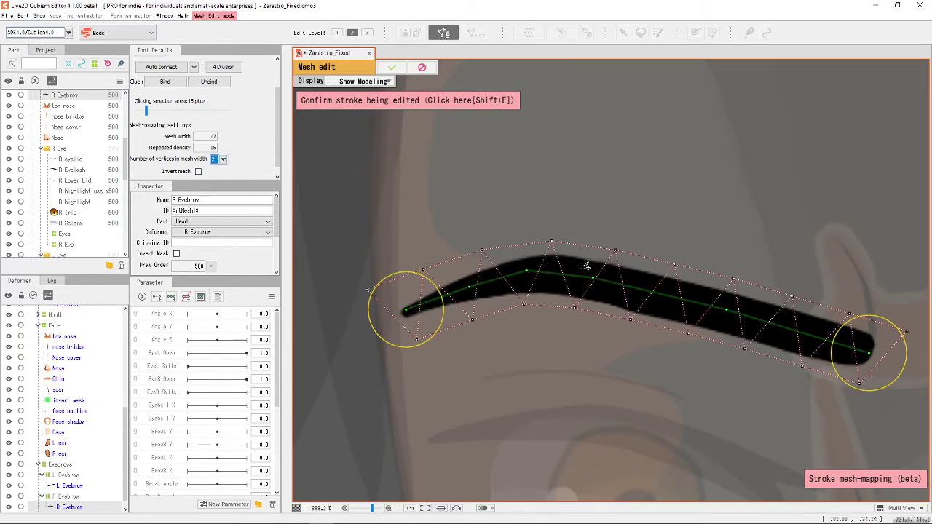
{"action": "left_click", "coordinate": [223, 160]}
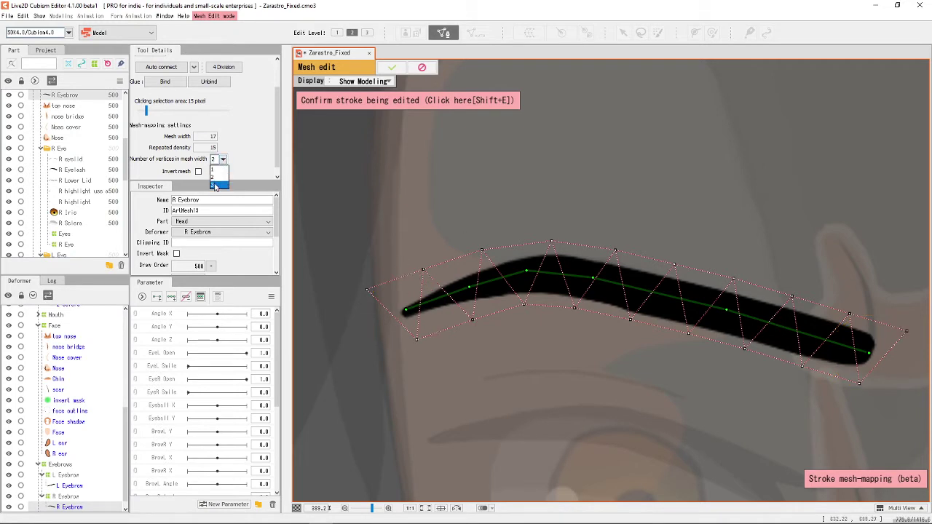
{"action": "left_click", "coordinate": [217, 186]}
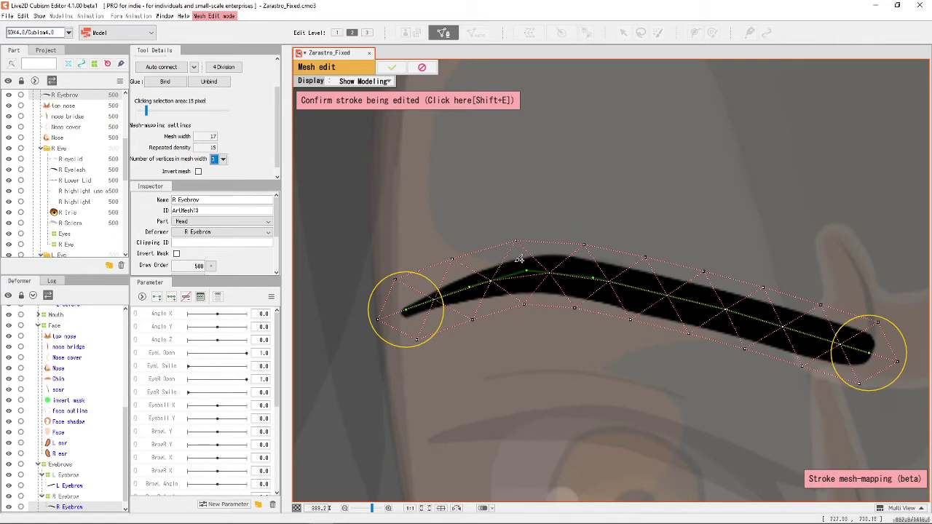
- Finish the stroke editing by switching to vertex selection and accepting the generated eyebrow mesh
{"action": "scroll", "coordinate": [145, 87], "scroll_direction": "up", "scroll_amount": 2}
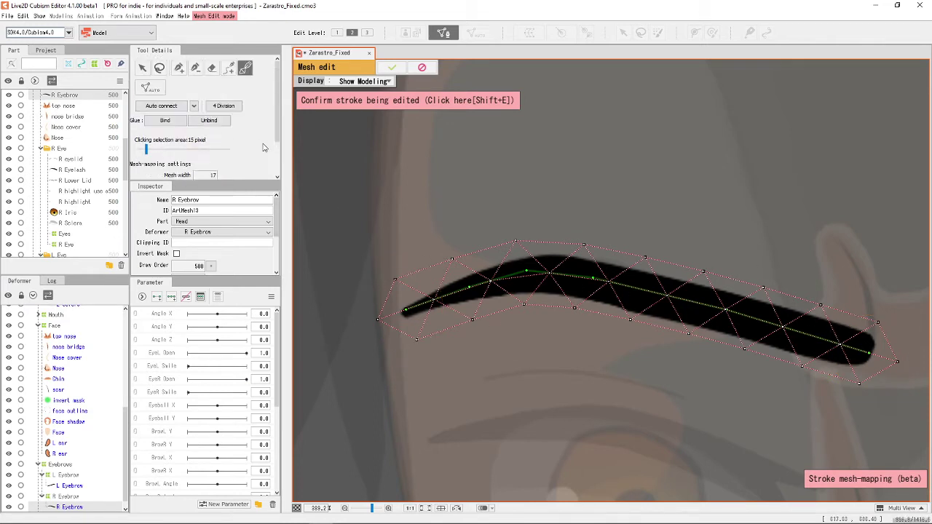
{"action": "left_click", "coordinate": [141, 68]}
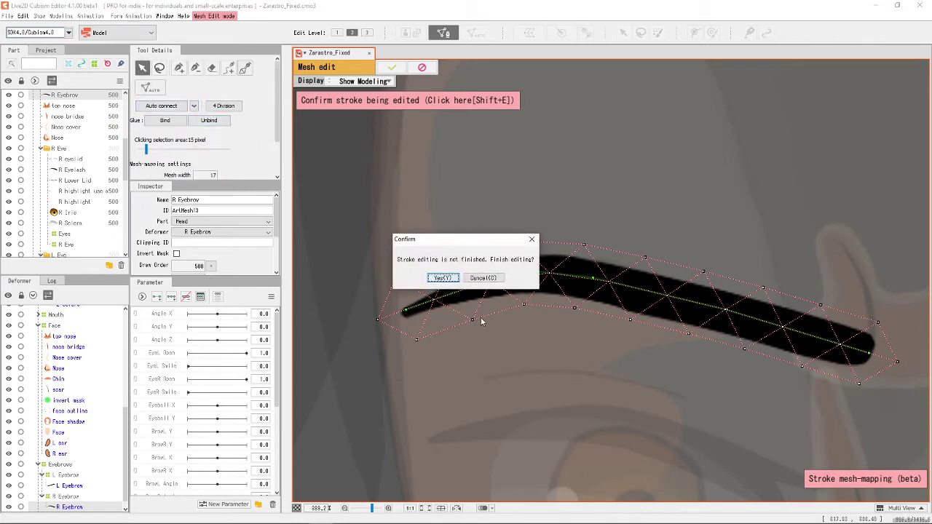
{"action": "left_click", "coordinate": [443, 278]}
- Adjust the lower outline vertices around the eyebrow's thin outer tail, pulling the outermost one closer to the brow
{"action": "scroll", "coordinate": [488, 301], "scroll_direction": "up", "scroll_amount": 2}
{"action": "left_click_drag", "start_coordinate": [462, 354], "coordinate": [541, 333]}
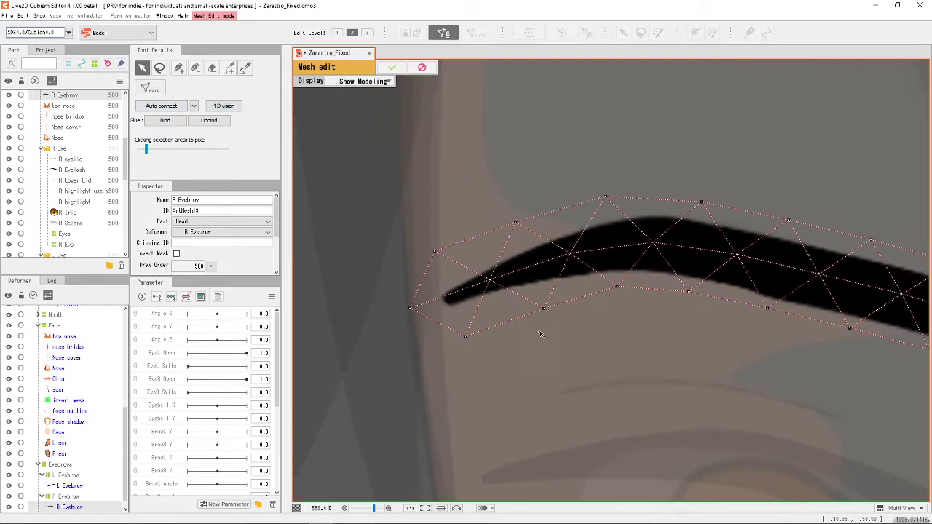
{"action": "scroll", "coordinate": [527, 316], "scroll_direction": "down", "scroll_amount": 5}
{"action": "left_click_drag", "start_coordinate": [613, 333], "coordinate": [541, 331]}
{"action": "scroll", "coordinate": [542, 332], "scroll_direction": "up", "scroll_amount": 7}
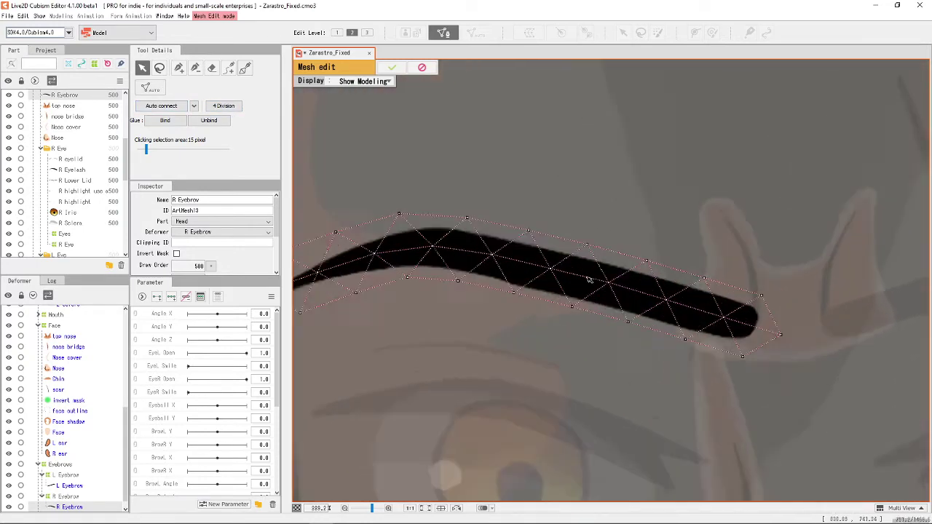
{"action": "scroll", "coordinate": [589, 345], "scroll_direction": "up", "scroll_amount": 5}
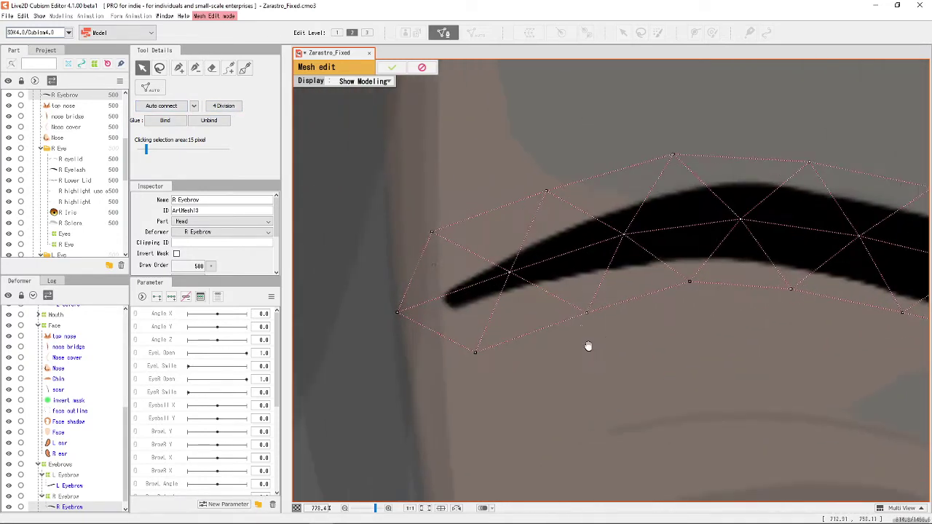
{"action": "left_click_drag", "start_coordinate": [502, 361], "coordinate": [631, 381]}
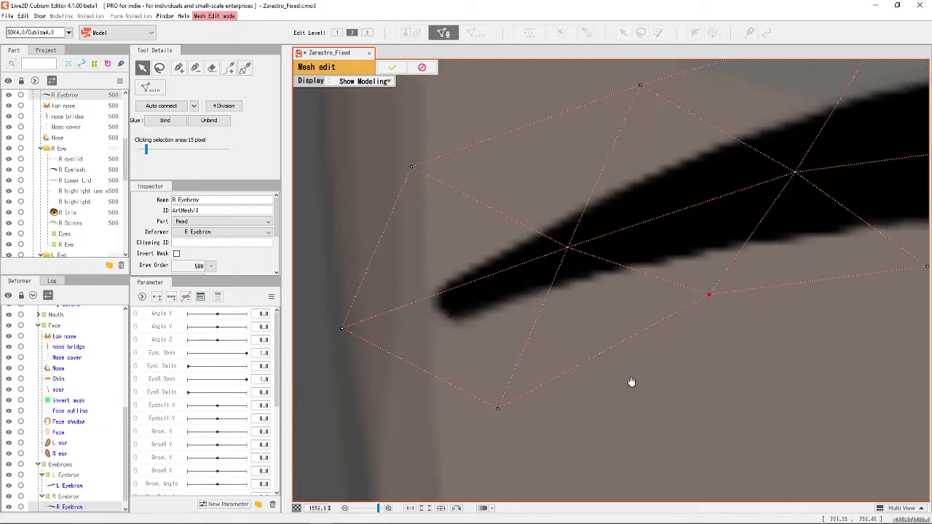
{"action": "left_click_drag", "start_coordinate": [499, 409], "coordinate": [478, 357]}
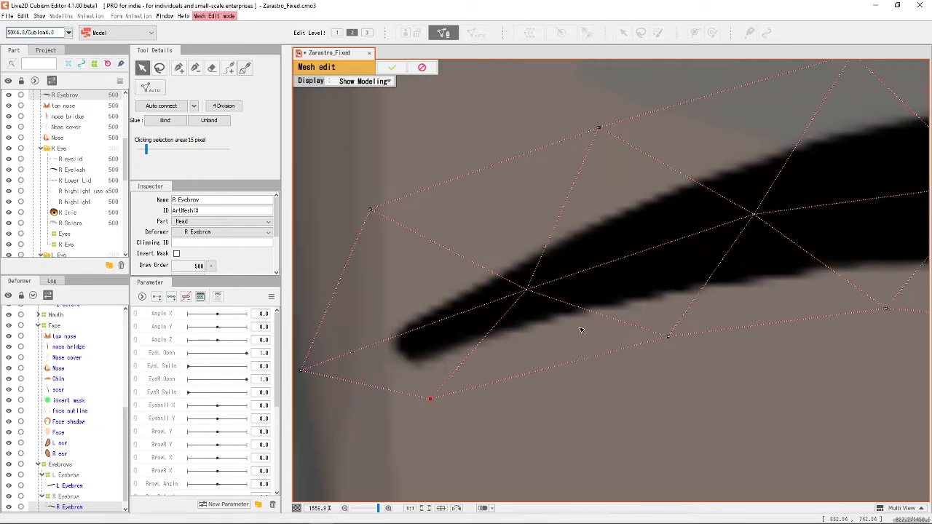
{"action": "left_click_drag", "start_coordinate": [673, 335], "coordinate": [675, 342]}
- Pull the upper outline vertices closer to the eyebrow's outer tail and arch, and apply the mesh edit
{"action": "left_click_drag", "start_coordinate": [371, 210], "coordinate": [400, 260]}
{"action": "left_click_drag", "start_coordinate": [599, 127], "coordinate": [617, 155]}
{"action": "scroll", "coordinate": [646, 151], "scroll_direction": "down", "scroll_amount": 3}
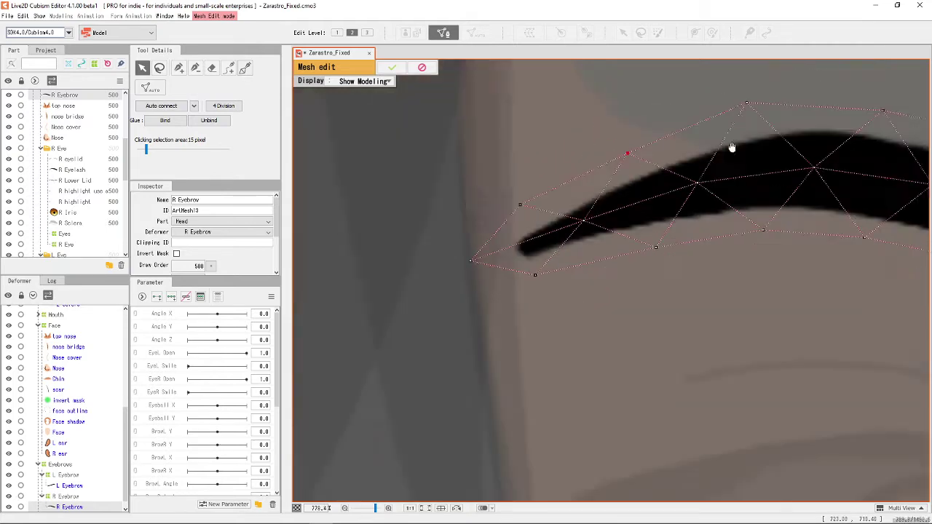
{"action": "left_click_drag", "start_coordinate": [730, 148], "coordinate": [596, 205]}
{"action": "left_click_drag", "start_coordinate": [618, 162], "coordinate": [618, 168]}
{"action": "scroll", "coordinate": [626, 189], "scroll_direction": "down", "scroll_amount": 4}
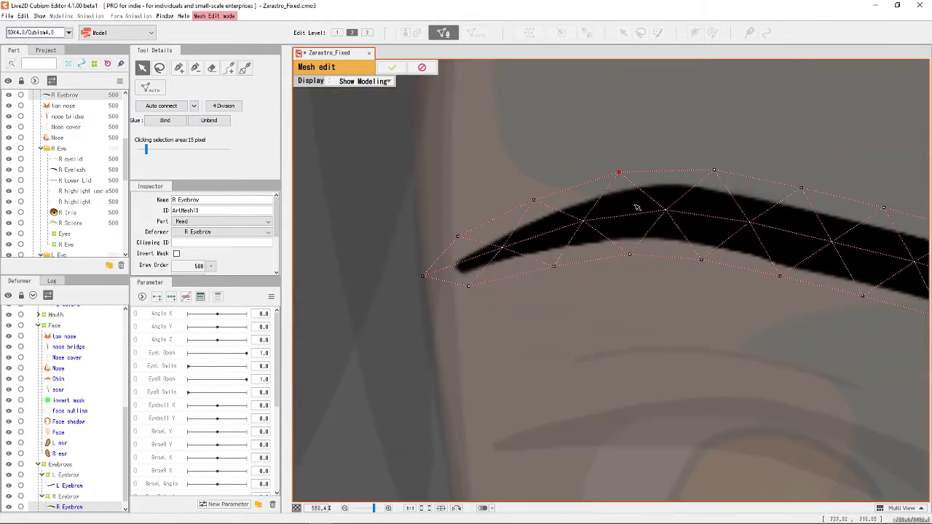
{"action": "left_click", "coordinate": [392, 67]}
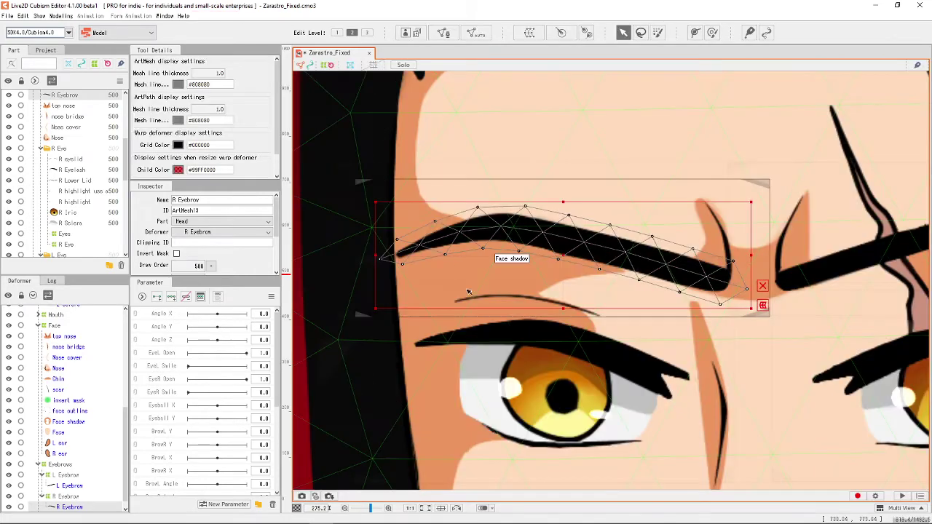
- Open a model from the recently used files
{"action": "left_click", "coordinate": [7, 16]}
{"action": "mouse_move", "coordinate": [54, 61]}
{"action": "left_click", "coordinate": [156, 71]}
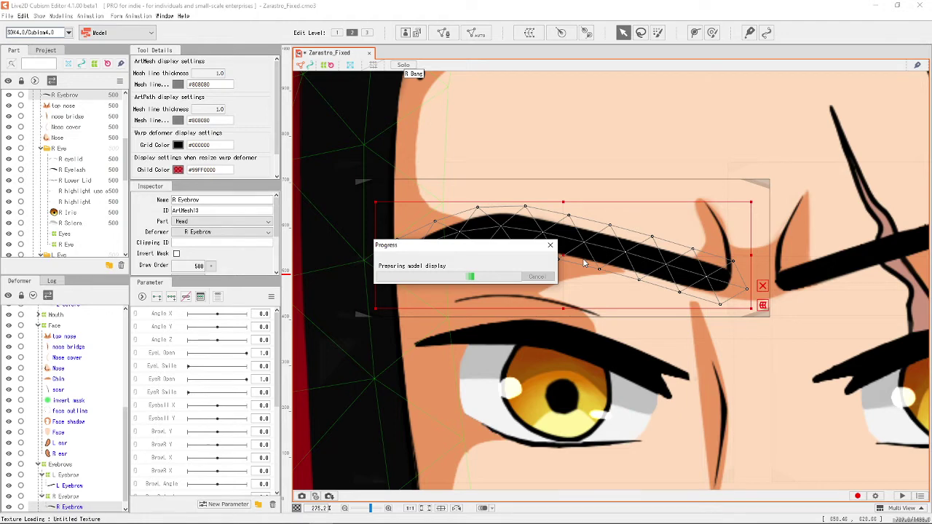
- Select the upper lip mesh on the anxo model's mouth
{"action": "scroll", "coordinate": [623, 124], "scroll_direction": "up", "scroll_amount": 10}
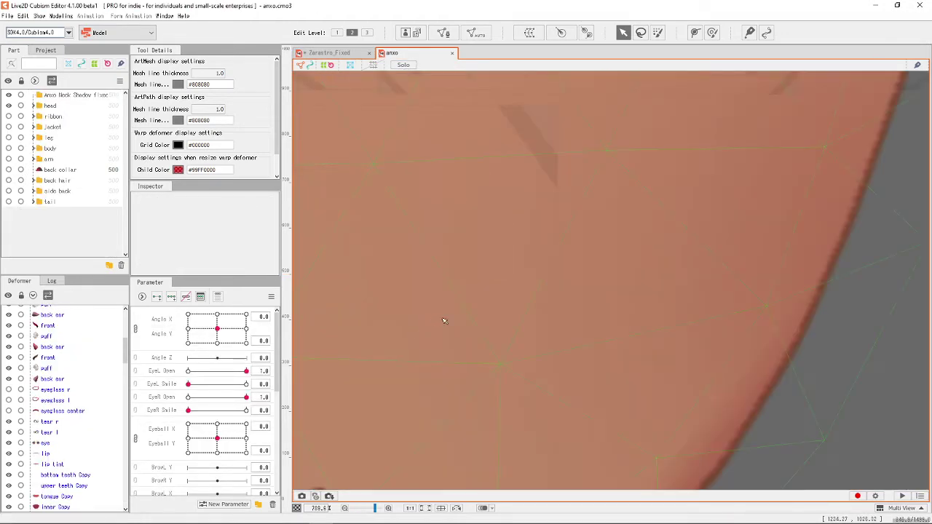
{"action": "scroll", "coordinate": [444, 320], "scroll_direction": "down", "scroll_amount": 5}
{"action": "scroll", "coordinate": [542, 321], "scroll_direction": "up", "scroll_amount": 3}
{"action": "scroll", "coordinate": [541, 326], "scroll_direction": "up", "scroll_amount": 2}
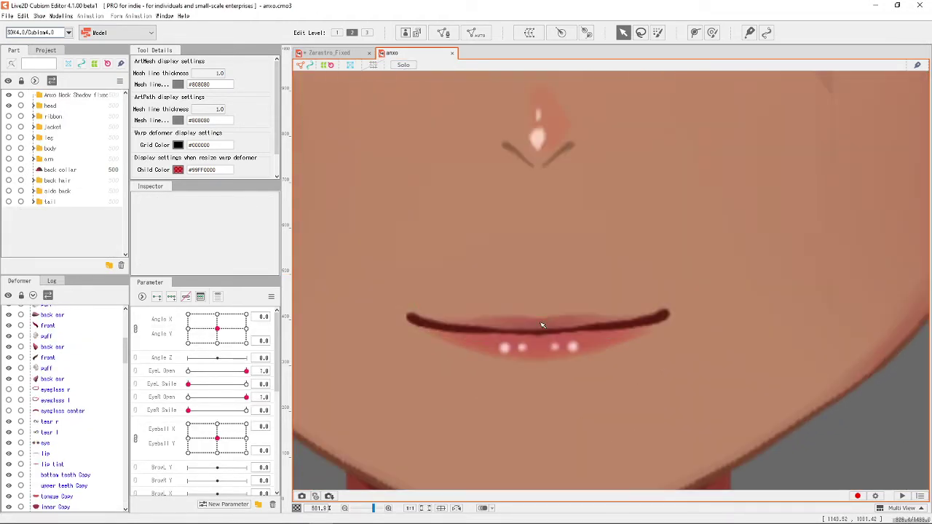
{"action": "left_click", "coordinate": [542, 325]}
{"action": "scroll", "coordinate": [476, 320], "scroll_direction": "up", "scroll_amount": 5}
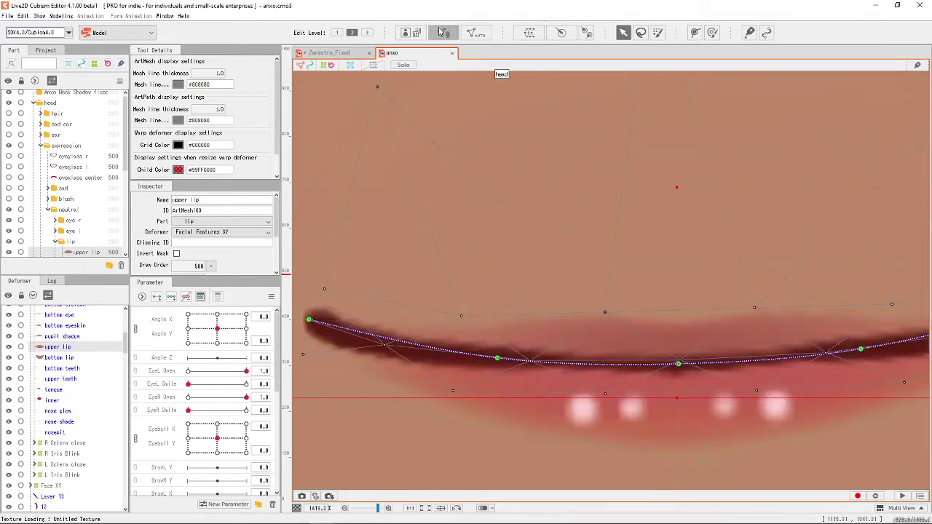
- Examine the vertex layout of the upper lip in mesh edit mode, and leave without applying changes
{"action": "left_click", "coordinate": [443, 32]}
{"action": "scroll", "coordinate": [557, 277], "scroll_direction": "up", "scroll_amount": 2}
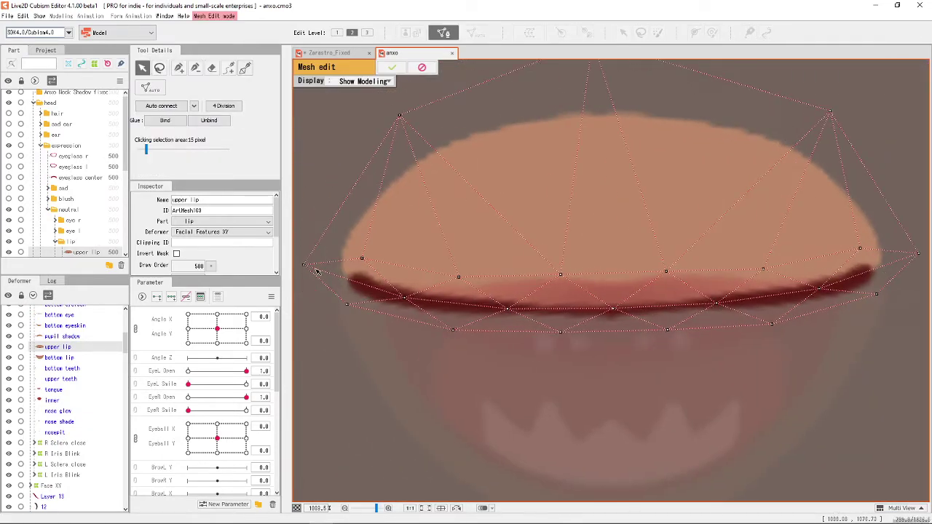
{"action": "left_click_drag", "start_coordinate": [493, 181], "coordinate": [459, 241]}
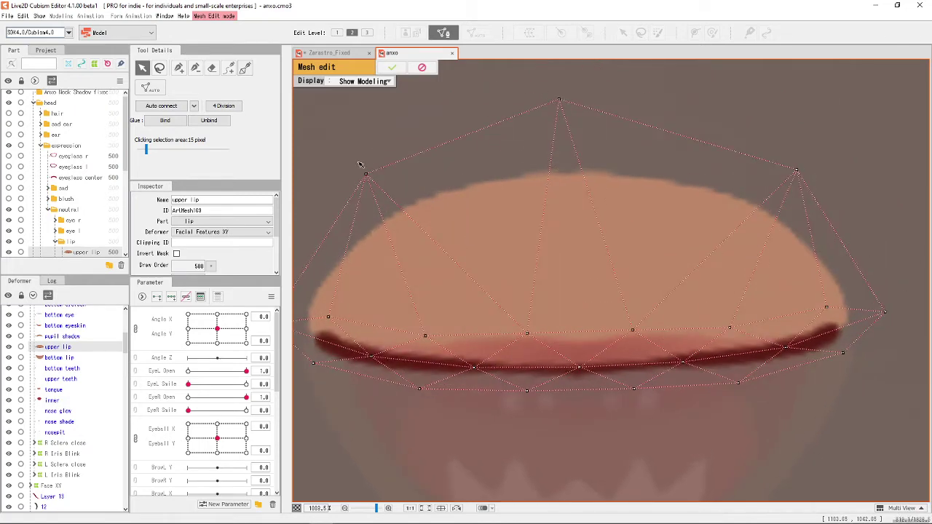
{"action": "left_click_drag", "start_coordinate": [453, 196], "coordinate": [496, 183]}
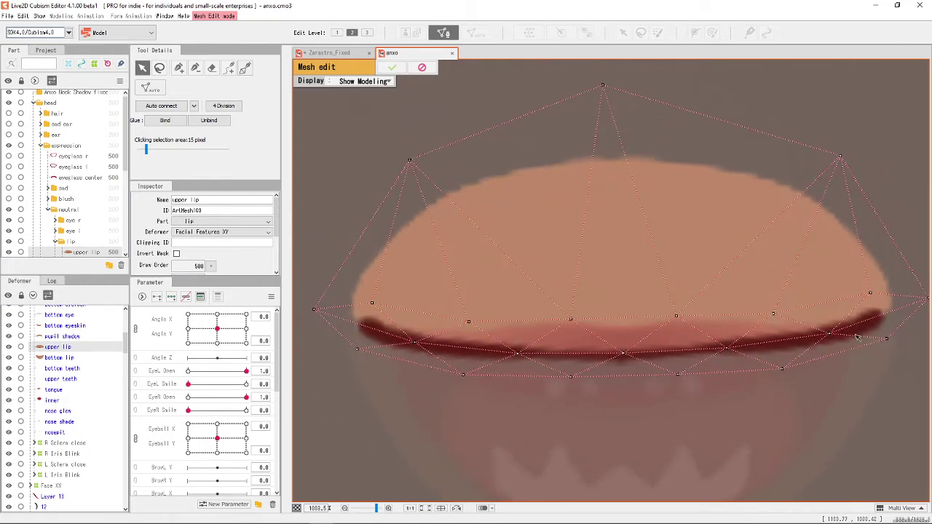
{"action": "scroll", "coordinate": [678, 260], "scroll_direction": "down", "scroll_amount": 2}
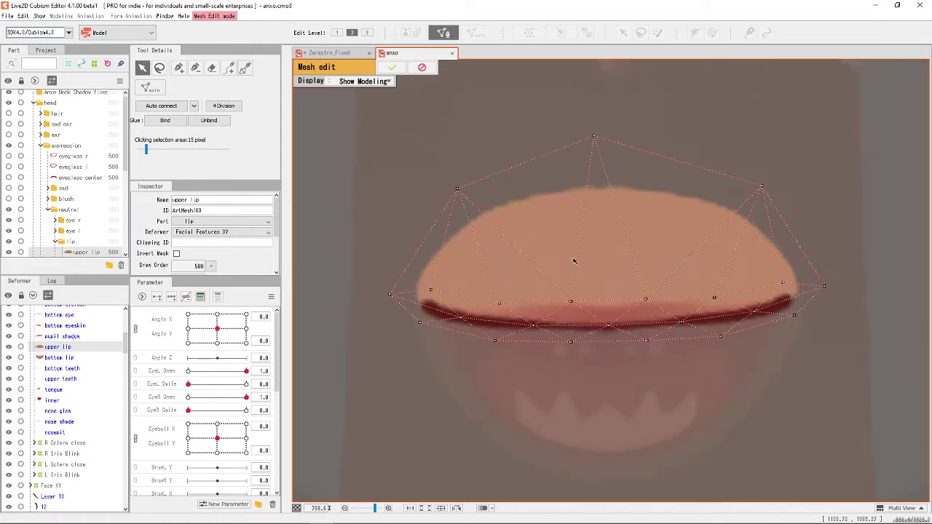
{"action": "left_click", "coordinate": [421, 69]}
- Inspect the deform path and its control points along the closed upper lip
{"action": "scroll", "coordinate": [572, 313], "scroll_direction": "down", "scroll_amount": 1}
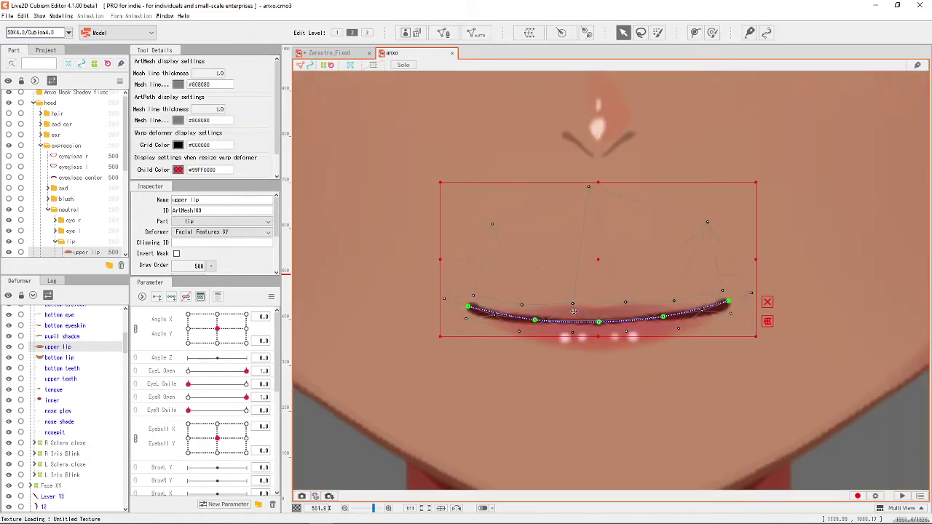
{"action": "scroll", "coordinate": [573, 312], "scroll_direction": "up", "scroll_amount": 2}
{"action": "left_click_drag", "start_coordinate": [418, 315], "coordinate": [437, 315]}
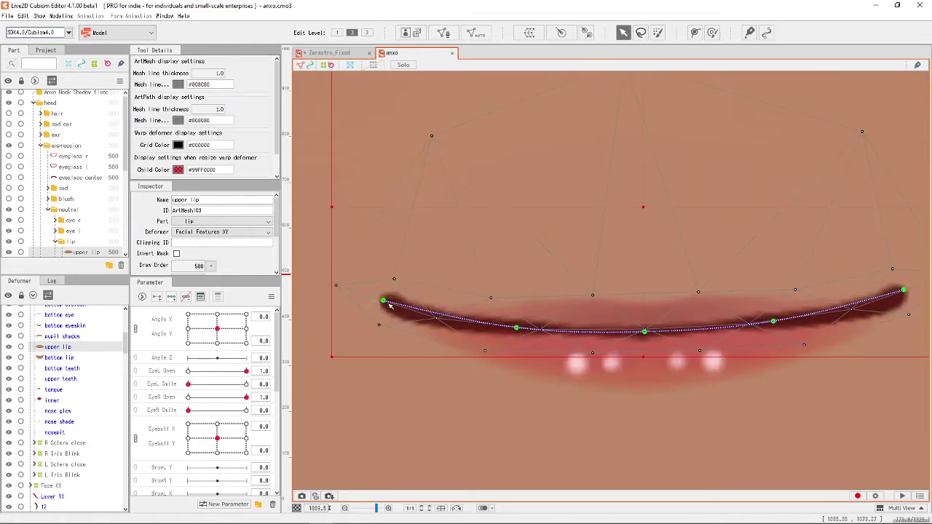
{"action": "scroll", "coordinate": [857, 305], "scroll_direction": "down", "scroll_amount": 2}
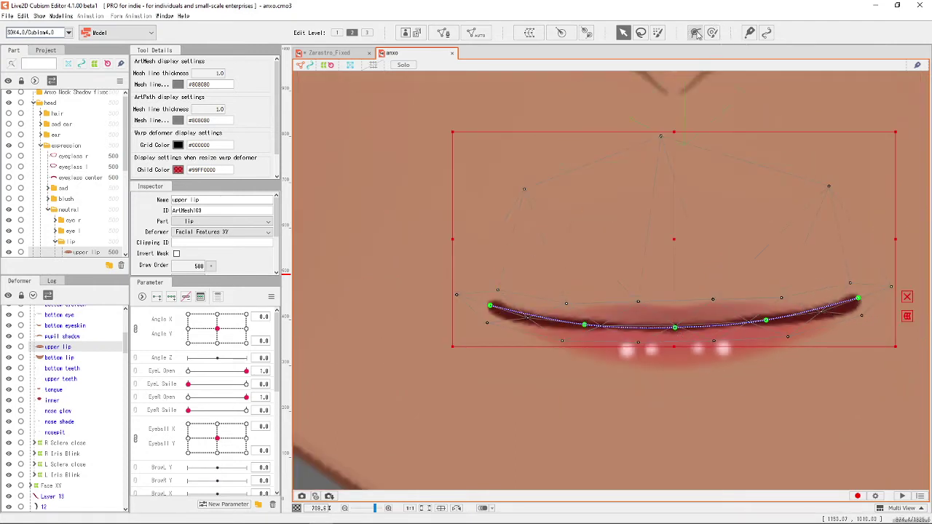
{"action": "left_click_drag", "start_coordinate": [601, 335], "coordinate": [532, 324]}
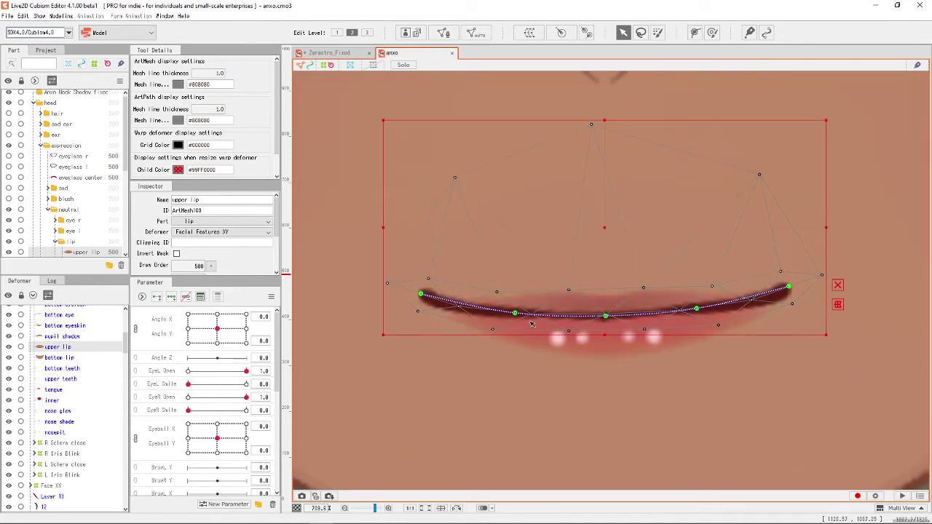
- Open the anxo model's mouth with Mouth Form at 0.6 and Mouth Open at 0.5
{"action": "scroll", "coordinate": [167, 415], "scroll_direction": "down", "scroll_amount": 5}
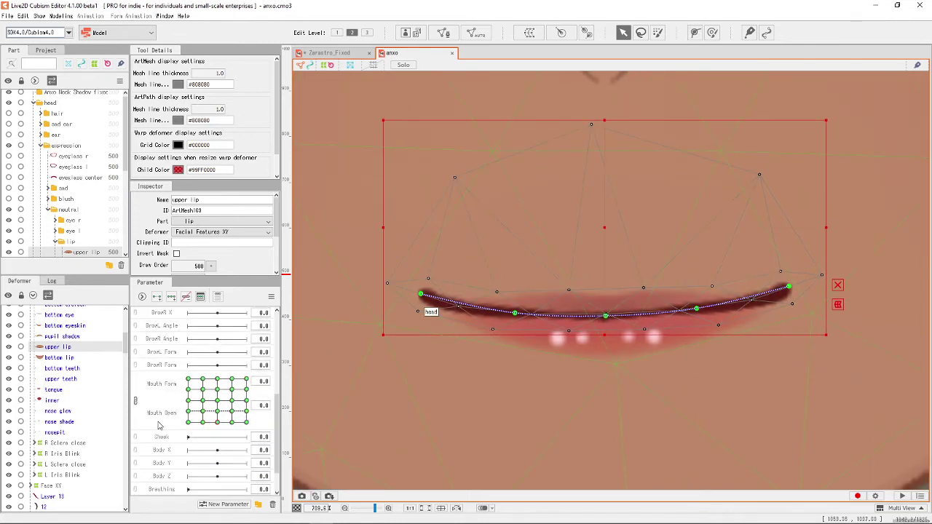
{"action": "left_click_drag", "start_coordinate": [188, 424], "coordinate": [234, 401]}
{"action": "left_click", "coordinate": [297, 383]}
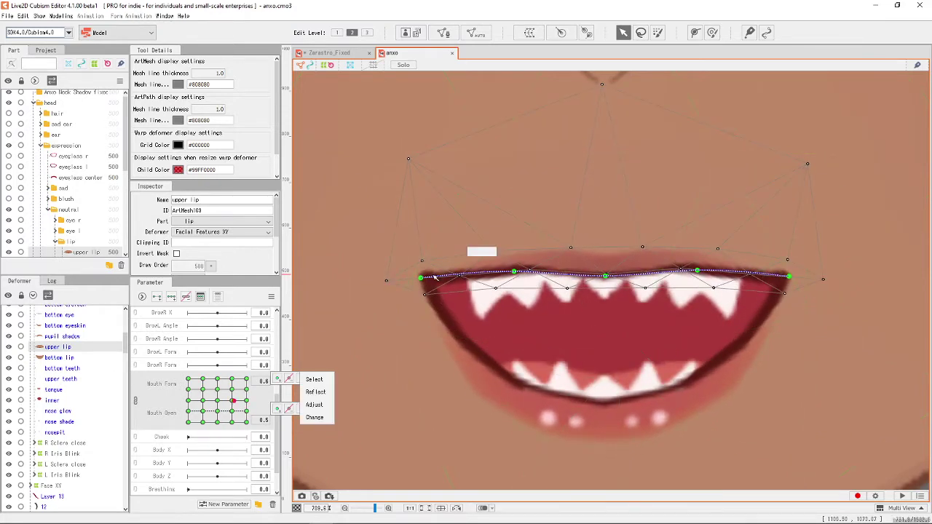
{"action": "left_click", "coordinate": [218, 423]}
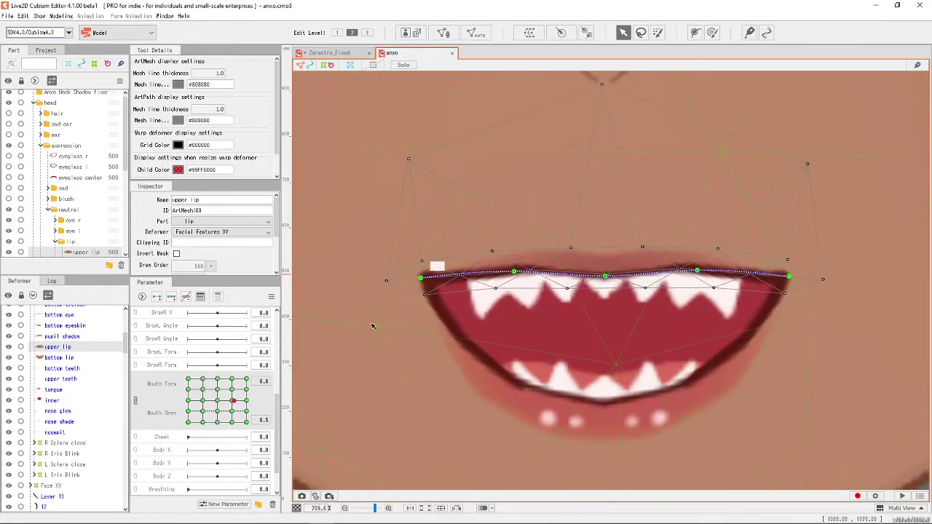
- Examine the upper lip's mesh in the open-mouth pose, and cancel the mesh edit
{"action": "left_click", "coordinate": [443, 33]}
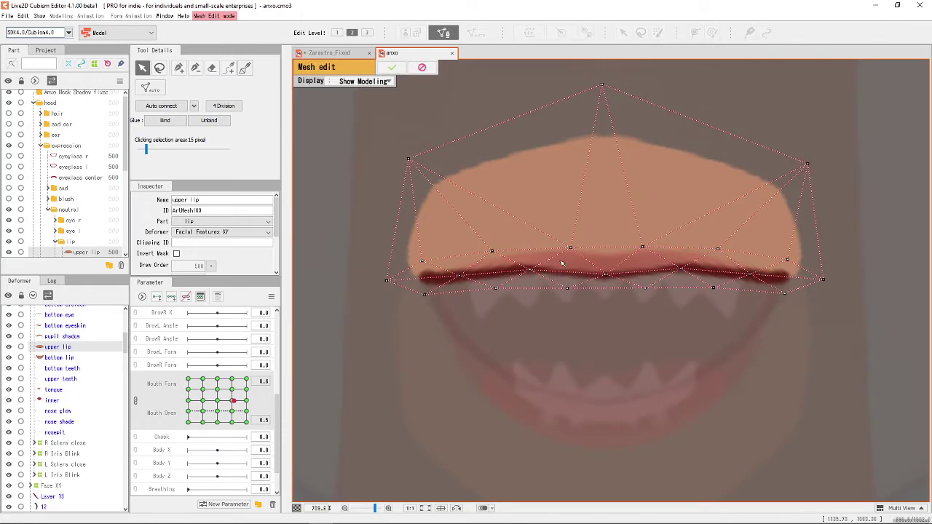
{"action": "scroll", "coordinate": [561, 263], "scroll_direction": "up", "scroll_amount": 3}
{"action": "scroll", "coordinate": [558, 284], "scroll_direction": "down", "scroll_amount": 3}
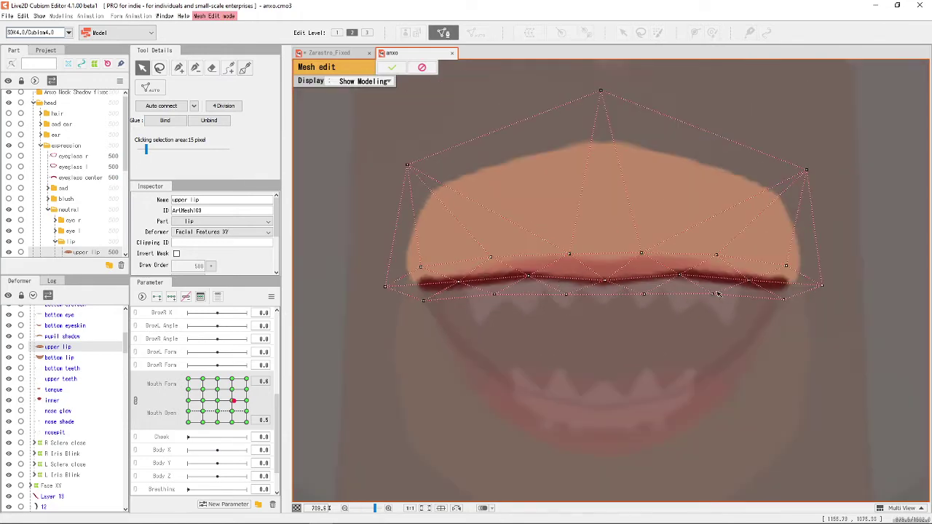
{"action": "left_click", "coordinate": [421, 67]}
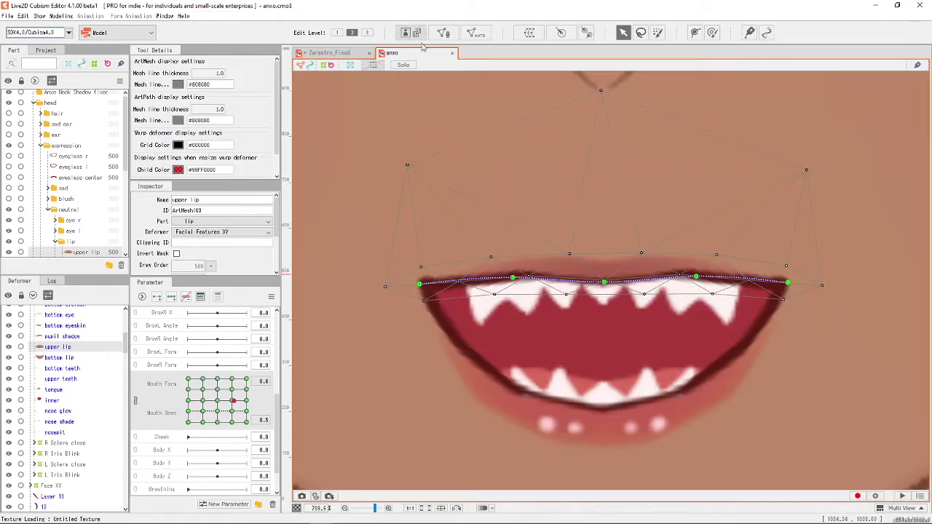
- Return to the Zarastro_Fixed model and select the Top Lip mesh on the closed mouth
{"action": "left_click", "coordinate": [320, 56]}
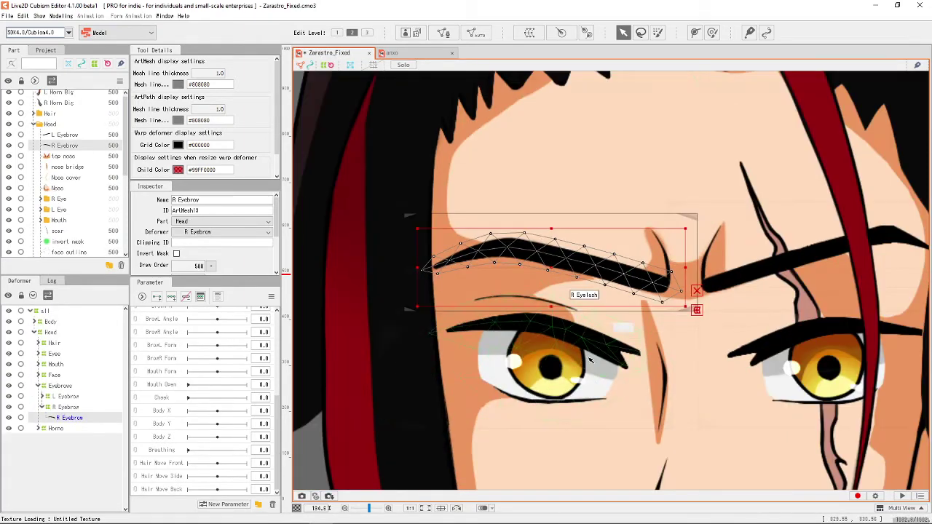
{"action": "scroll", "coordinate": [591, 360], "scroll_direction": "down", "scroll_amount": 2}
{"action": "left_click_drag", "start_coordinate": [590, 360], "coordinate": [474, 247]}
{"action": "scroll", "coordinate": [535, 359], "scroll_direction": "up", "scroll_amount": 4}
{"action": "left_click_drag", "start_coordinate": [517, 395], "coordinate": [503, 201]}
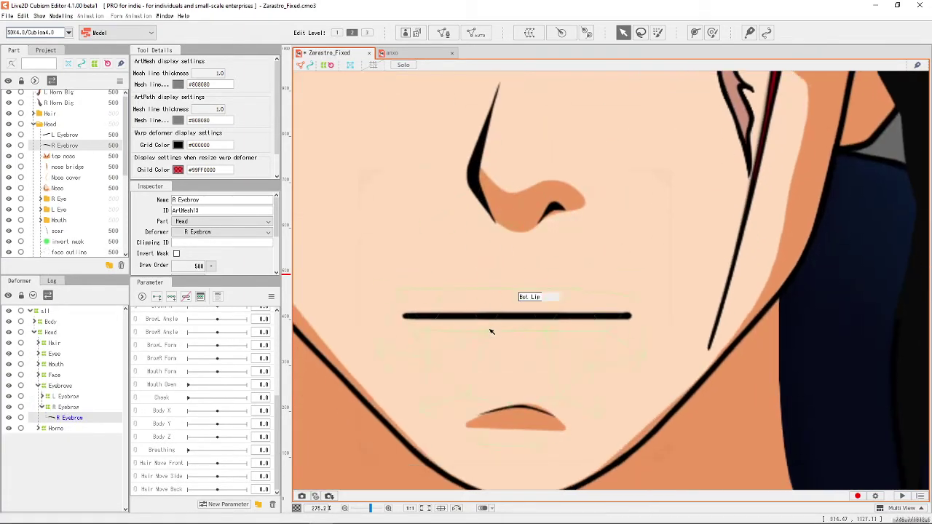
{"action": "left_click", "coordinate": [508, 303]}
{"action": "scroll", "coordinate": [508, 303], "scroll_direction": "up", "scroll_amount": 5}
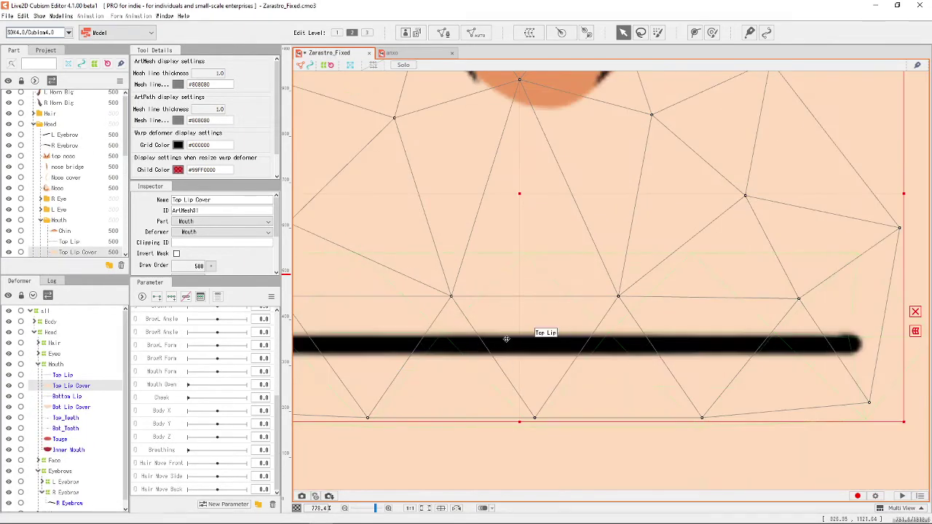
{"action": "left_click", "coordinate": [506, 339]}
{"action": "scroll", "coordinate": [506, 339], "scroll_direction": "down", "scroll_amount": 5}
{"action": "scroll", "coordinate": [484, 169], "scroll_direction": "up", "scroll_amount": 2}
- Enter mesh editing for the Top Lip and erase its entire existing mesh
{"action": "left_click", "coordinate": [444, 33]}
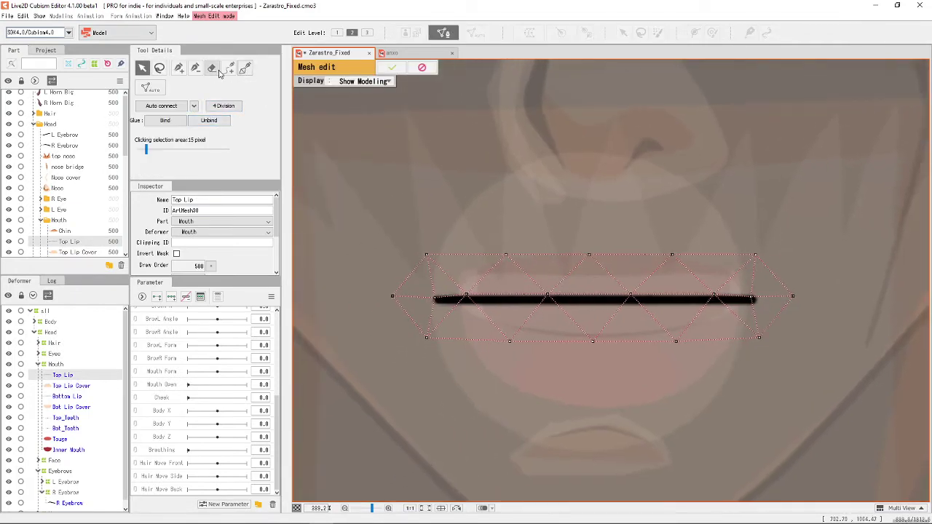
{"action": "left_click", "coordinate": [212, 68]}
{"action": "scroll", "coordinate": [463, 240], "scroll_direction": "down", "scroll_amount": 2}
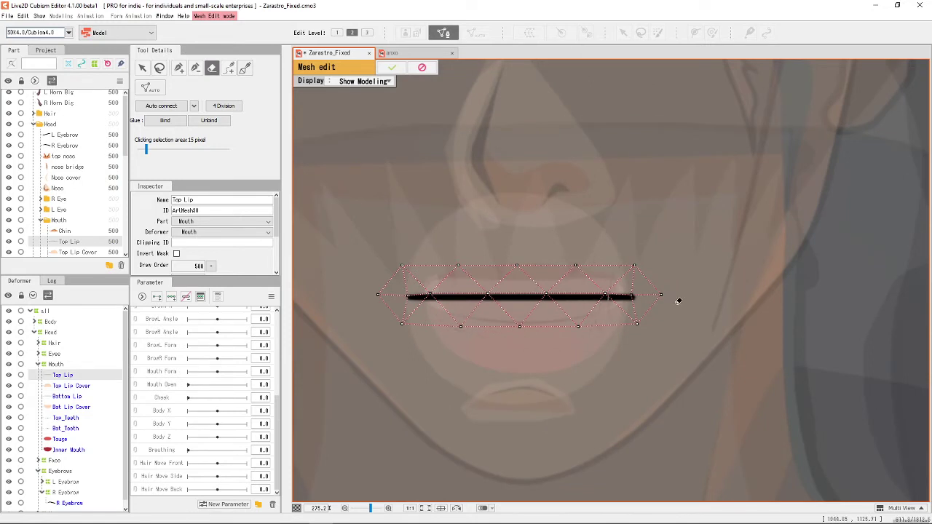
{"action": "left_click_drag", "start_coordinate": [678, 301], "coordinate": [369, 285]}
- Draw a stroke mesh-mapping line along the full length of the black lip line
{"action": "left_click", "coordinate": [244, 68]}
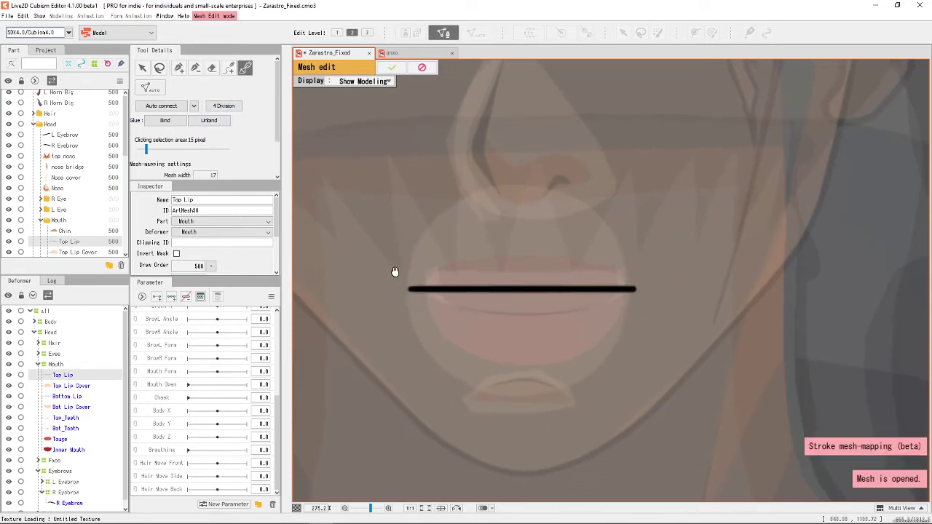
{"action": "scroll", "coordinate": [394, 272], "scroll_direction": "up", "scroll_amount": 2}
{"action": "left_click_drag", "start_coordinate": [709, 327], "coordinate": [717, 325]}
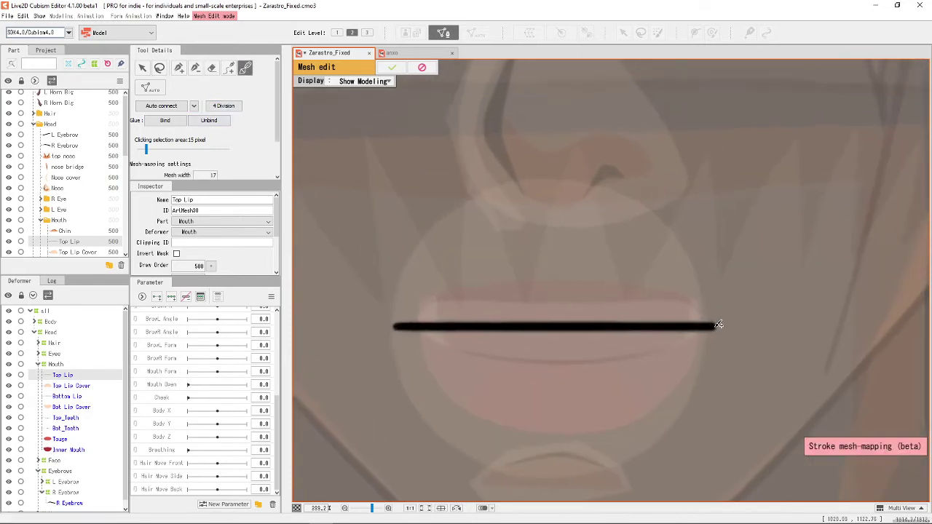
{"action": "left_click_drag", "start_coordinate": [529, 325], "coordinate": [399, 325]}
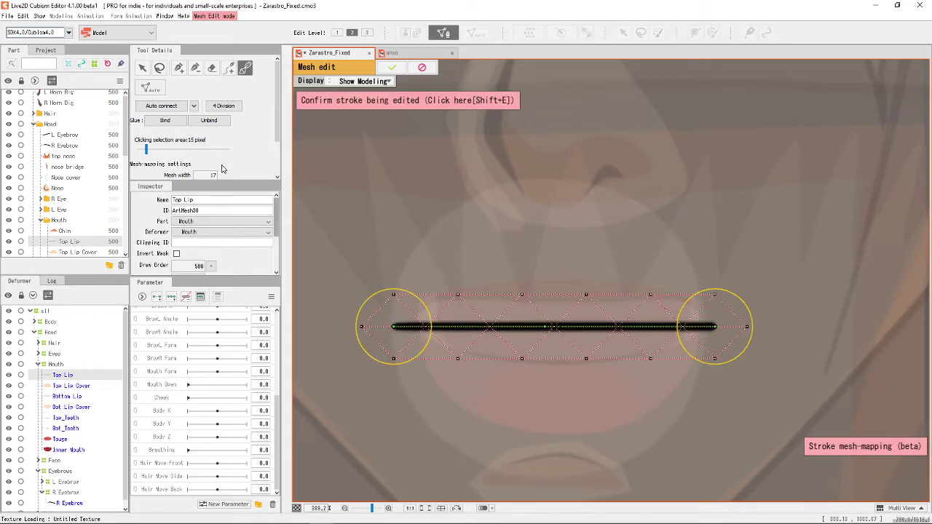
- Set the lip stroke's mesh width to 10 and its repeated density to 7
{"action": "scroll", "coordinate": [222, 167], "scroll_direction": "down", "scroll_amount": 1}
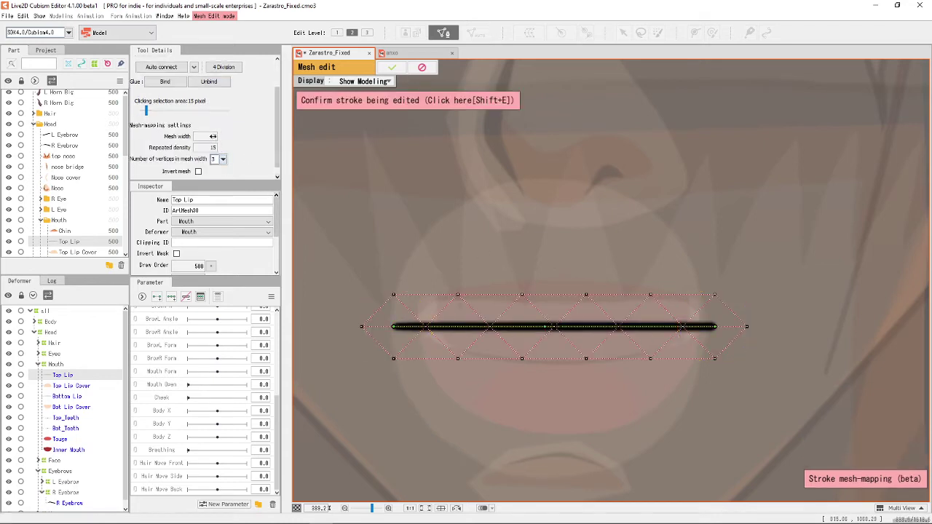
{"action": "left_click_drag", "start_coordinate": [211, 137], "coordinate": [203, 137]}
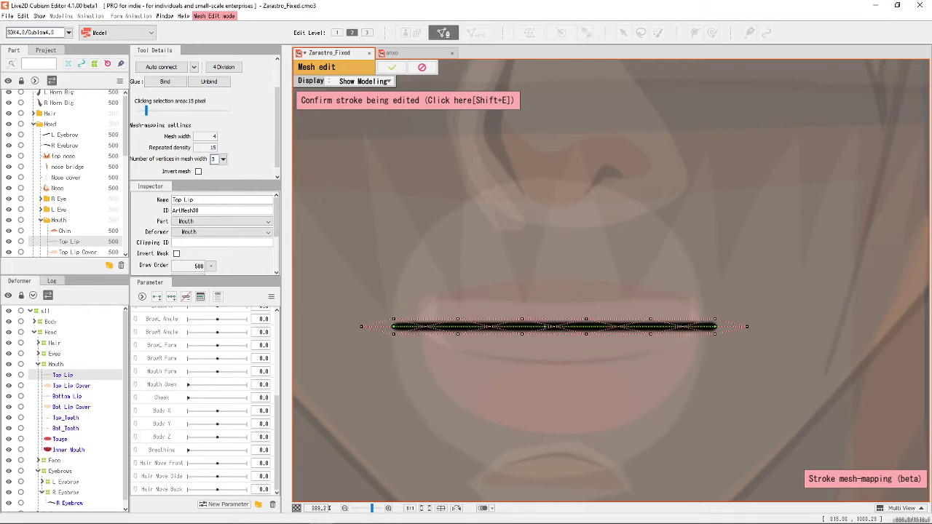
{"action": "scroll", "coordinate": [213, 136], "scroll_direction": "up", "scroll_amount": 2}
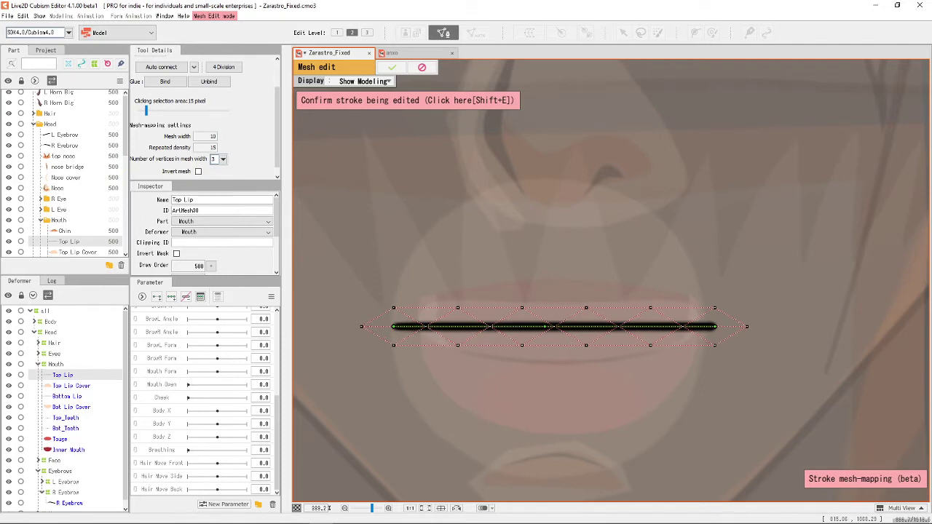
{"action": "scroll", "coordinate": [207, 147], "scroll_direction": "up", "scroll_amount": 4}
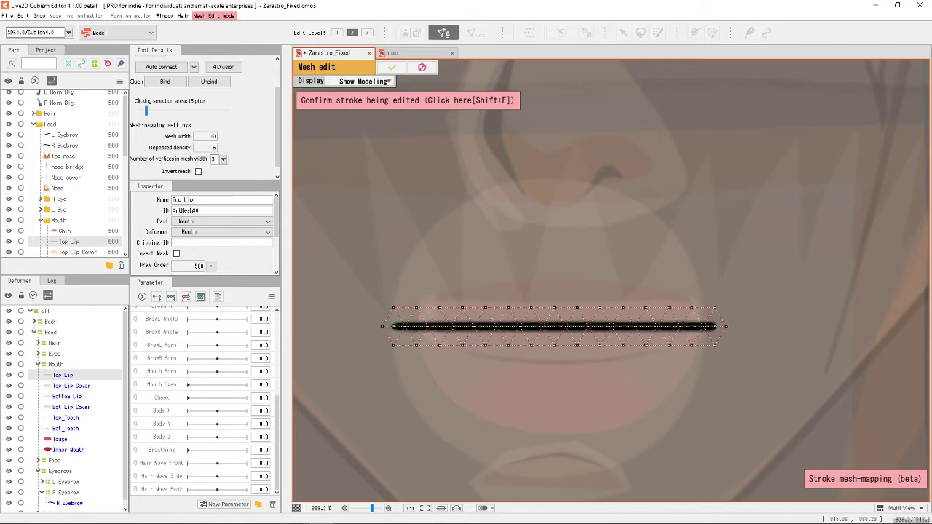
{"action": "scroll", "coordinate": [207, 147], "scroll_direction": "down", "scroll_amount": 1}
{"action": "scroll", "coordinate": [208, 147], "scroll_direction": "down", "scroll_amount": 2}
{"action": "scroll", "coordinate": [207, 147], "scroll_direction": "down", "scroll_amount": 1}
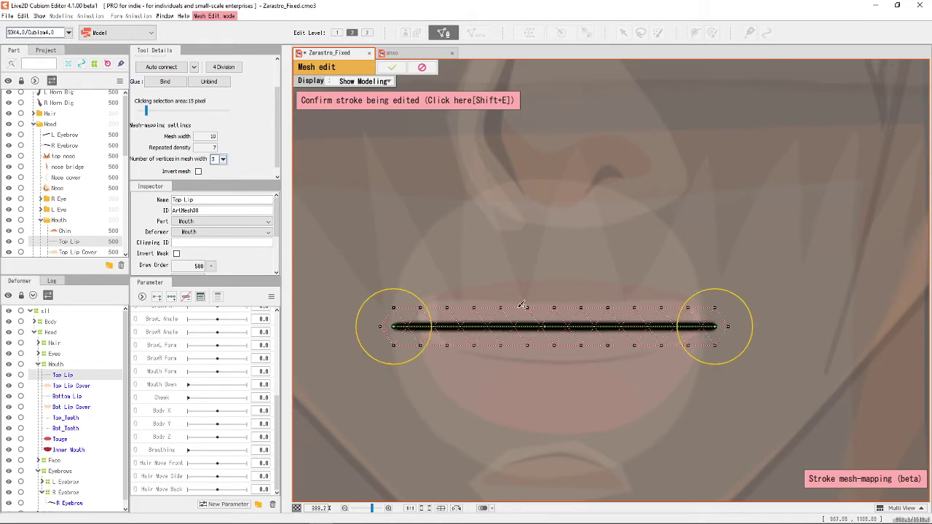
- Check the generated Top Lip mesh up close and apply the mesh edit
{"action": "scroll", "coordinate": [630, 325], "scroll_direction": "up", "scroll_amount": 2}
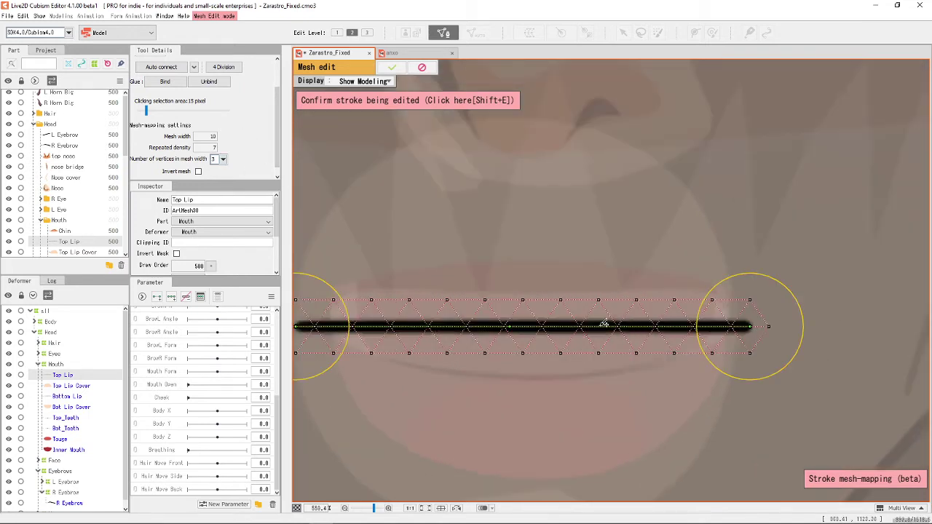
{"action": "left_click_drag", "start_coordinate": [474, 313], "coordinate": [561, 308]}
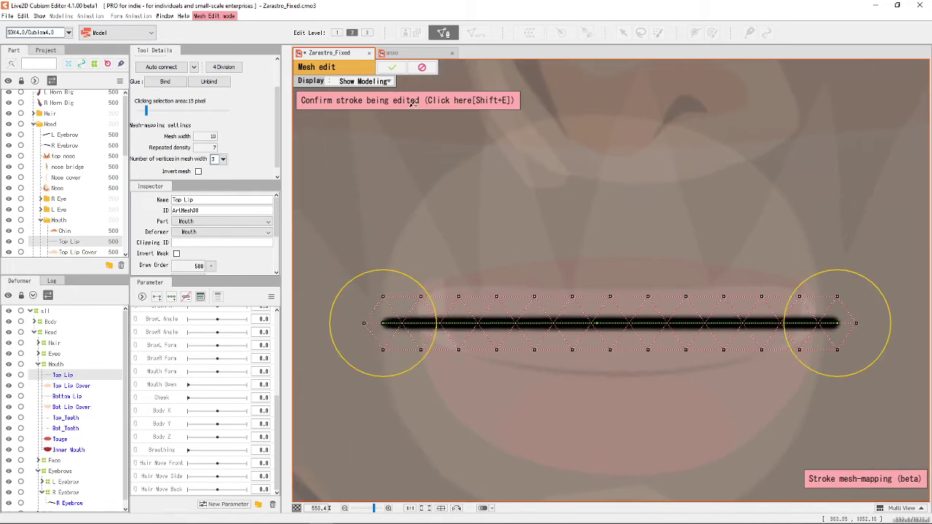
{"action": "left_click", "coordinate": [392, 67]}
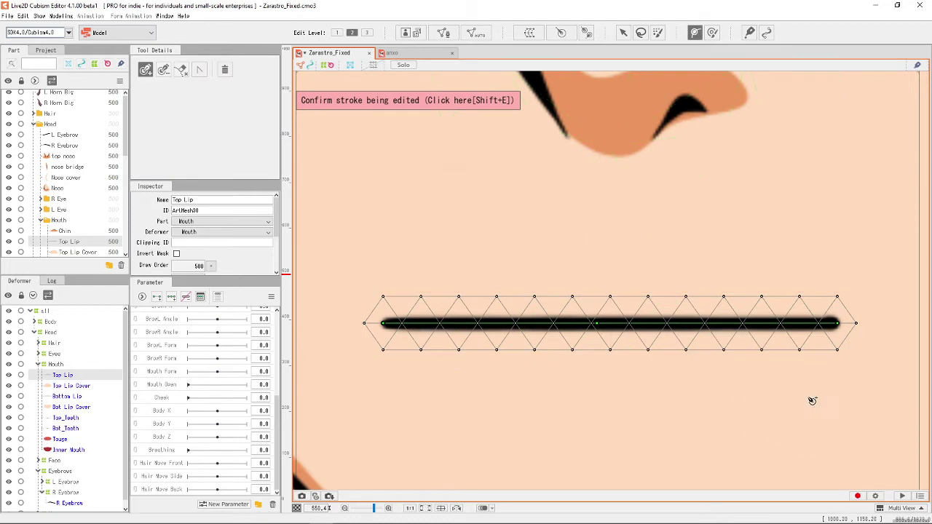
- Add a five-point deform path along the full Top Lip line and adjust the spacing of its inner points
{"action": "left_click", "coordinate": [843, 326]}
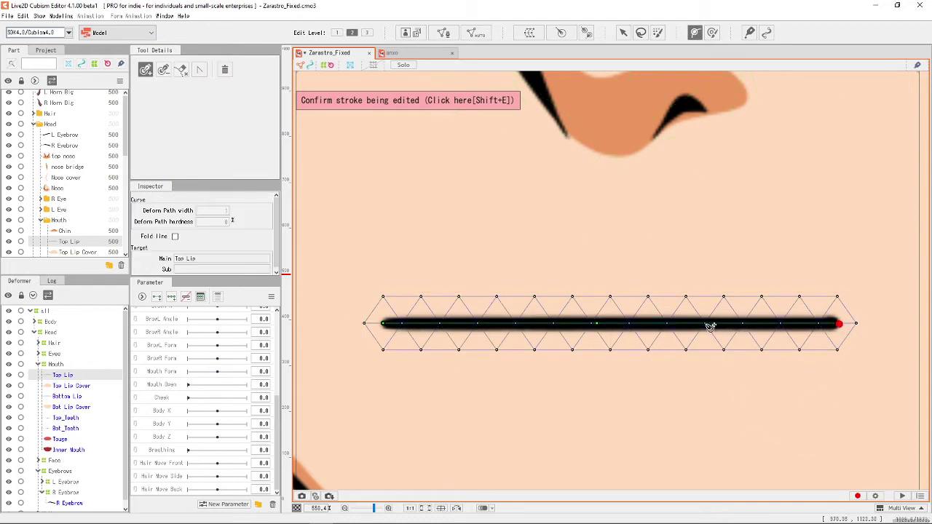
{"action": "left_click", "coordinate": [706, 324]}
{"action": "left_click", "coordinate": [599, 325]}
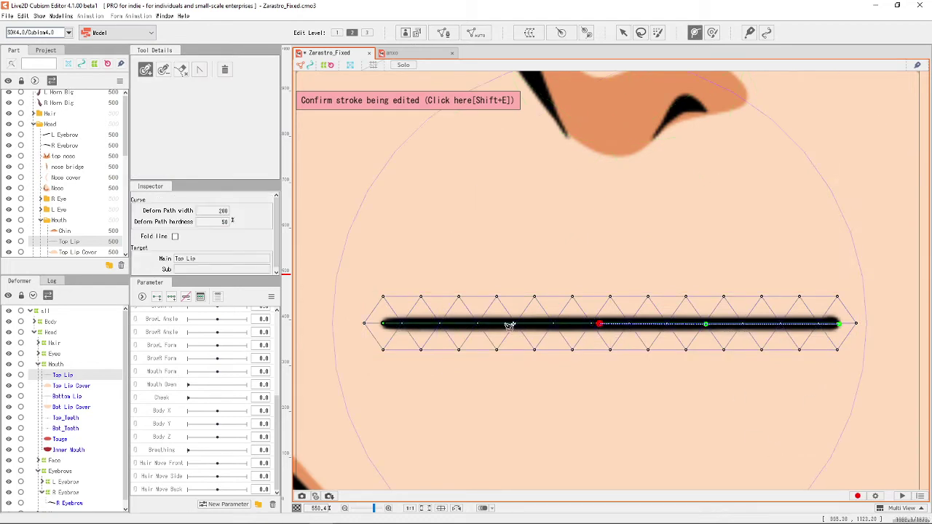
{"action": "left_click", "coordinate": [513, 325]}
{"action": "left_click", "coordinate": [384, 324]}
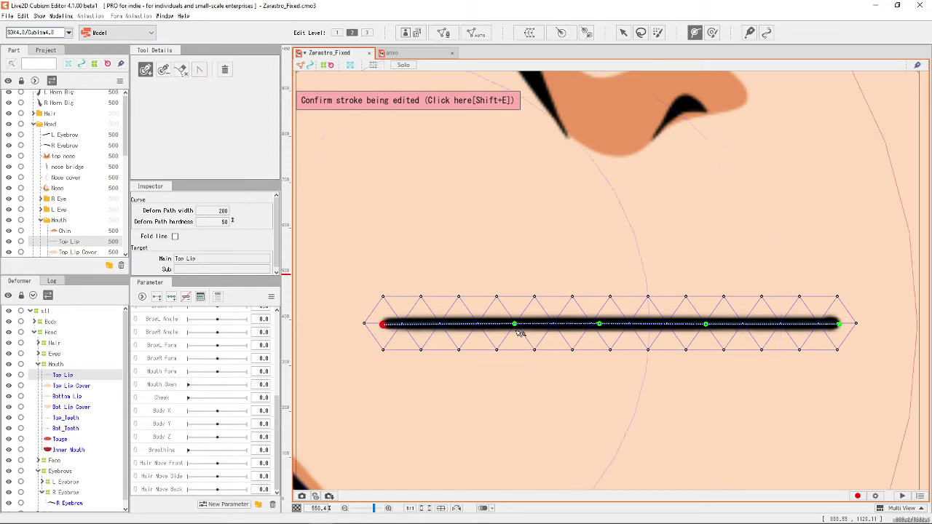
{"action": "left_click_drag", "start_coordinate": [516, 326], "coordinate": [508, 326]}
{"action": "left_click", "coordinate": [600, 324]}
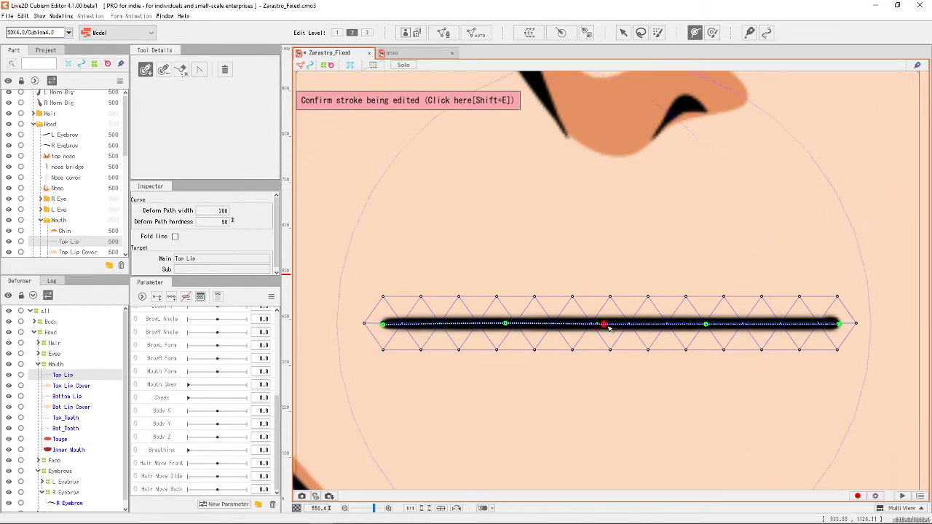
{"action": "left_click", "coordinate": [707, 324]}
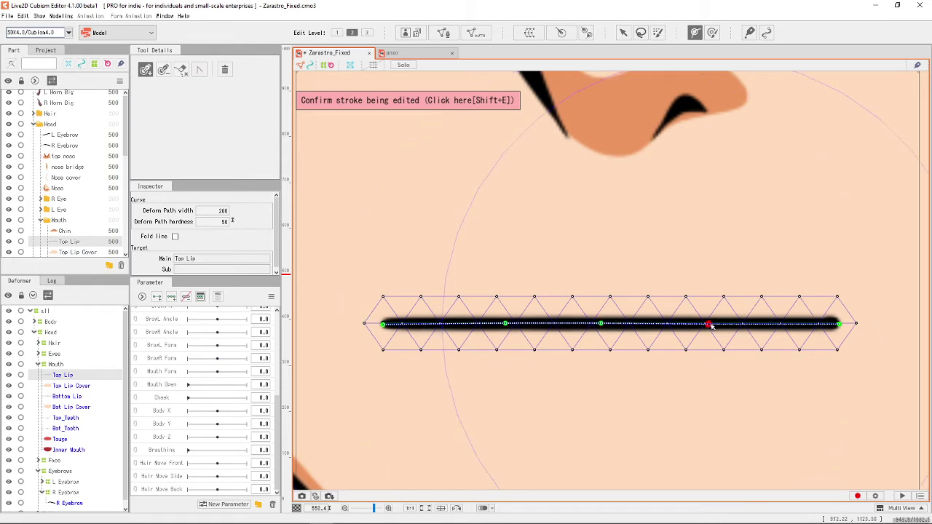
- Try to bend the Top Lip into two humps by raising the deform path points on either side of the middle
{"action": "left_click", "coordinate": [623, 32]}
{"action": "scroll", "coordinate": [570, 312], "scroll_direction": "down", "scroll_amount": 2}
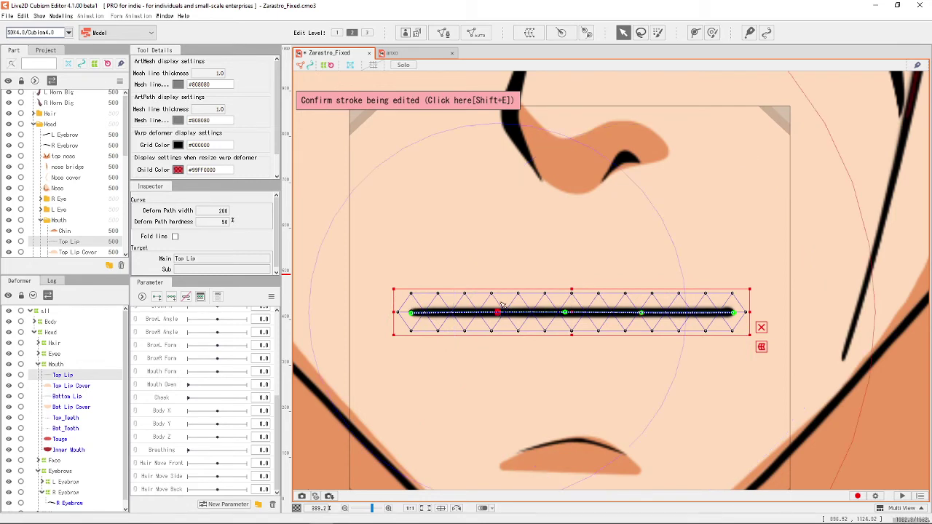
{"action": "left_click_drag", "start_coordinate": [498, 313], "coordinate": [499, 289]}
{"action": "left_click_drag", "start_coordinate": [641, 314], "coordinate": [640, 295]}
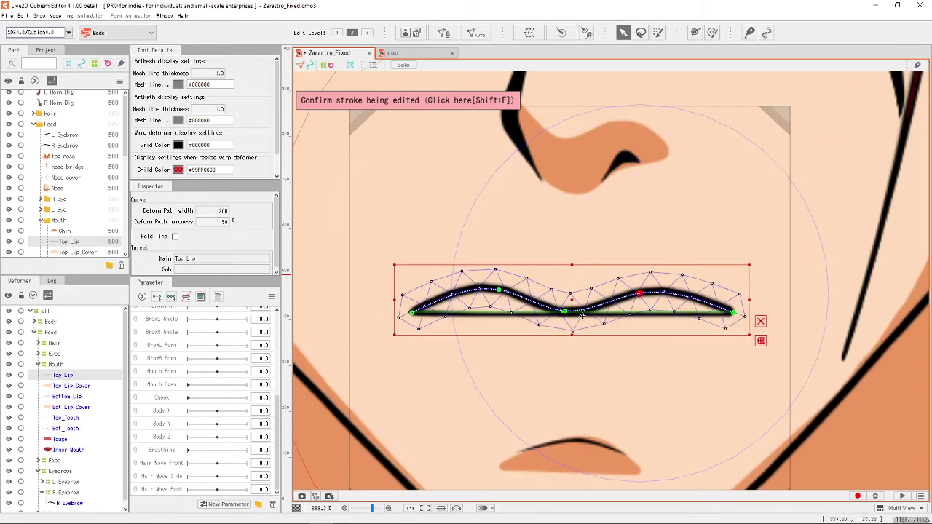
- Try to arch the Top Lip by raising its middle path point and pulling its left end inward
{"action": "left_click_drag", "start_coordinate": [565, 312], "coordinate": [556, 271]}
{"action": "left_click_drag", "start_coordinate": [497, 290], "coordinate": [496, 280]}
{"action": "left_click_drag", "start_coordinate": [412, 312], "coordinate": [462, 320]}
{"action": "left_click_drag", "start_coordinate": [496, 280], "coordinate": [502, 288]}
{"action": "left_click_drag", "start_coordinate": [555, 270], "coordinate": [554, 280]}
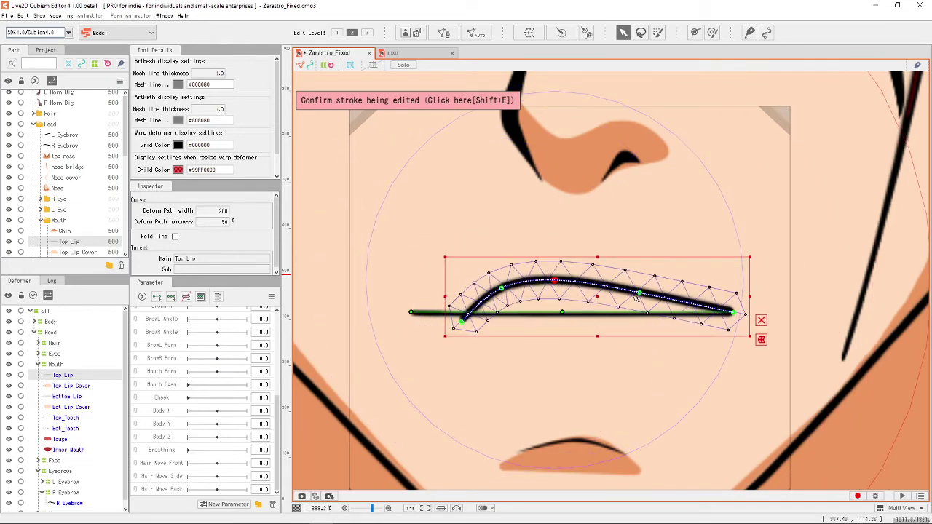
- Try to bend the Top Lip into a narrow, rounded arch by drawing both ends inward and down and reshaping the crown
{"action": "left_click_drag", "start_coordinate": [639, 293], "coordinate": [614, 270]}
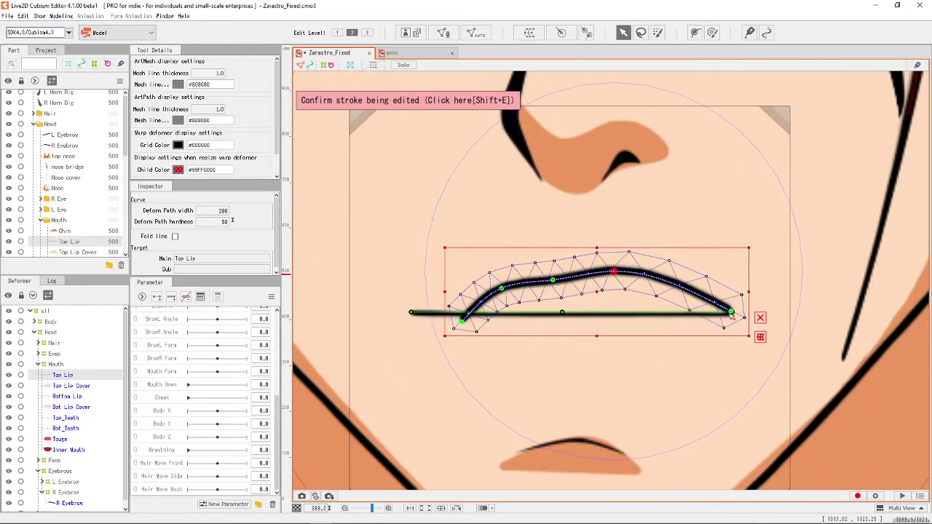
{"action": "left_click_drag", "start_coordinate": [730, 312], "coordinate": [647, 333]}
{"action": "left_click_drag", "start_coordinate": [553, 279], "coordinate": [546, 260]}
{"action": "left_click_drag", "start_coordinate": [501, 289], "coordinate": [511, 290]}
{"action": "left_click_drag", "start_coordinate": [462, 321], "coordinate": [507, 335]}
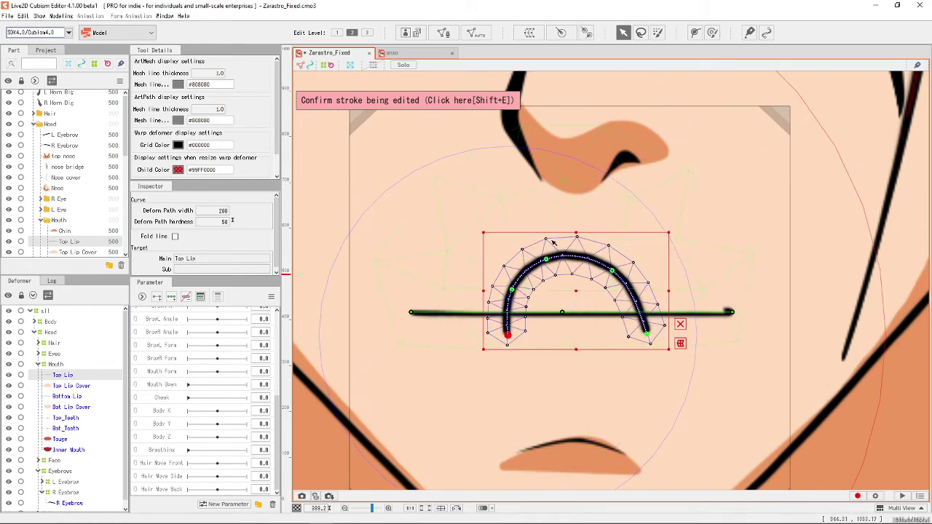
- Undo the latest deform path point moves on the Top Lip
{"action": "key", "text": "ctrl+z"}
{"action": "key", "text": "ctrl+z"}
{"action": "key", "text": "ctrl+z"}
{"action": "key", "text": "ctrl+z"}
{"action": "key", "text": "ctrl+z"}
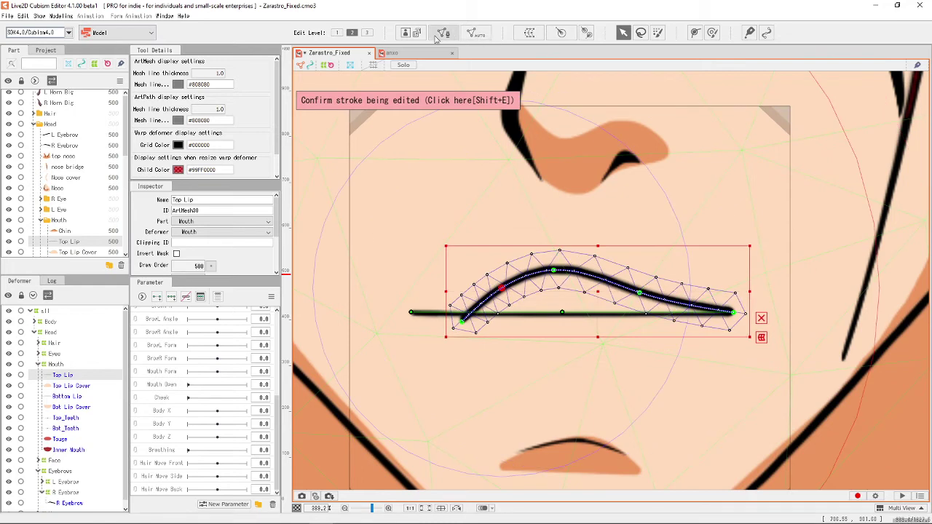
- Check the bent Top Lip in mesh editing, apply the edit, and undo the remaining lip bends
{"action": "left_click", "coordinate": [442, 32]}
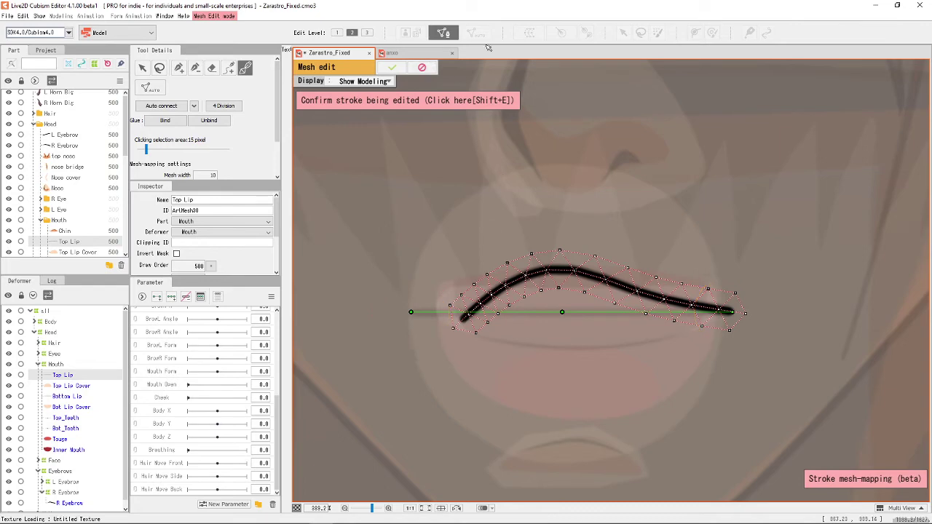
{"action": "left_click", "coordinate": [392, 67]}
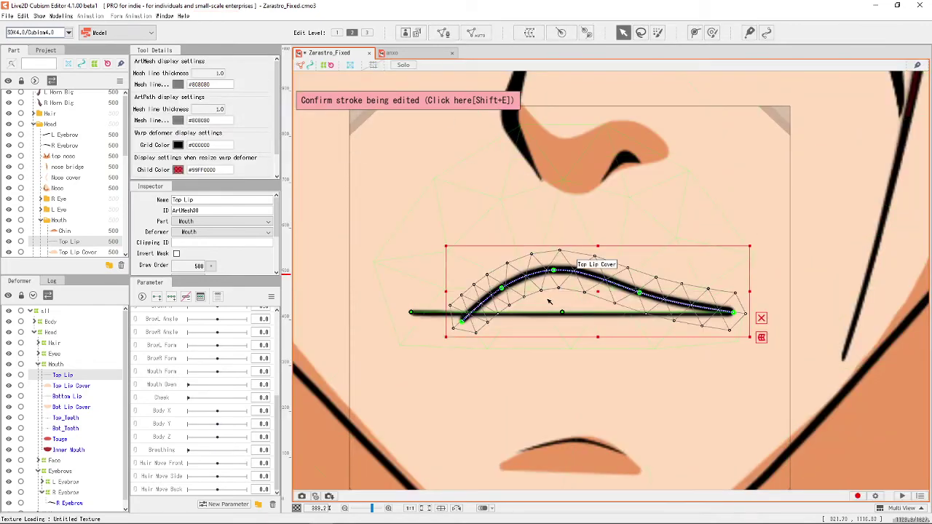
{"action": "key", "text": "ctrl+z"}
{"action": "key", "text": "ctrl+z"}
{"action": "key", "text": "ctrl+z"}
{"action": "key", "text": "ctrl+z"}
{"action": "key", "text": "ctrl+z"}
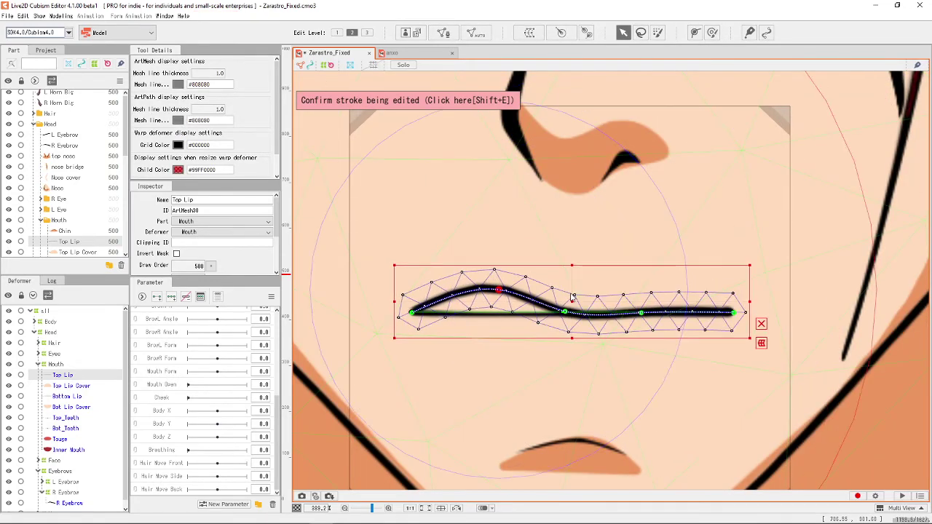
- Select the L Eyebrow, examine its mesh in mesh editing, and close the edit by applying it
{"action": "scroll", "coordinate": [512, 301], "scroll_direction": "down", "scroll_amount": 4}
{"action": "scroll", "coordinate": [561, 245], "scroll_direction": "up", "scroll_amount": 4}
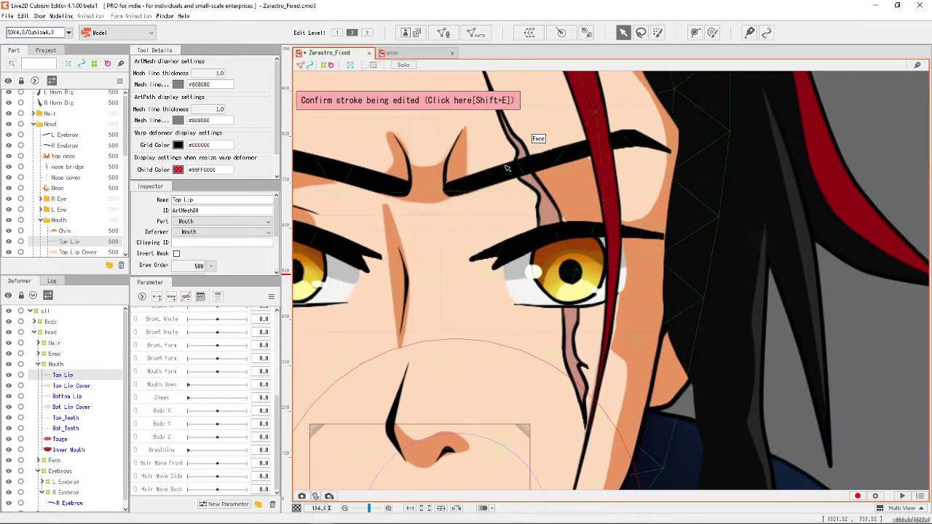
{"action": "left_click", "coordinate": [507, 169]}
{"action": "scroll", "coordinate": [508, 169], "scroll_direction": "up", "scroll_amount": 5}
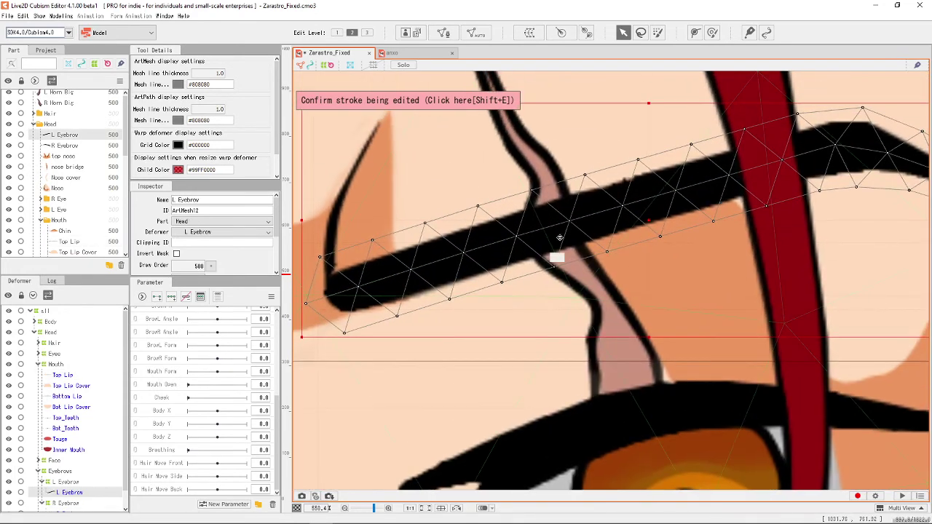
{"action": "left_click", "coordinate": [443, 33]}
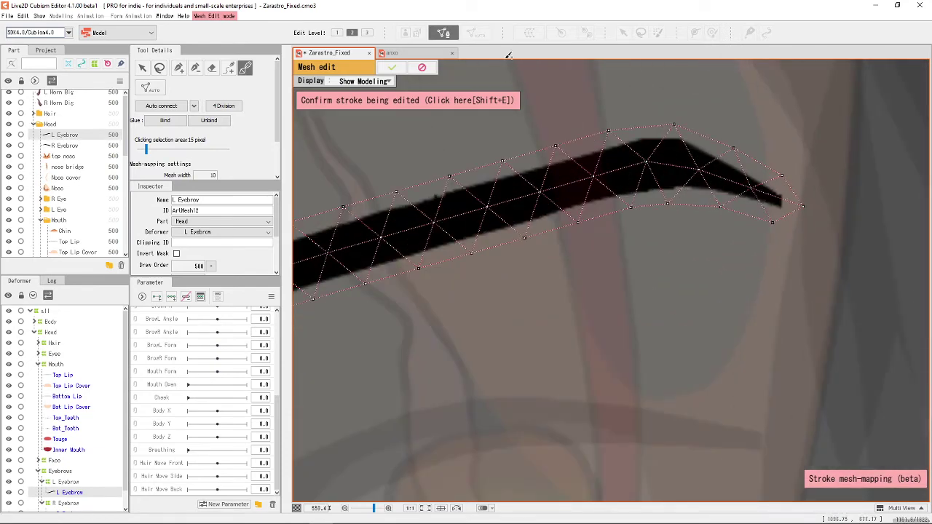
{"action": "left_click", "coordinate": [391, 67]}
- Enter mesh editing for the L Eyelash, place a trial mesh-mapping stroke below the lash, and finish the stroke editing
{"action": "left_click", "coordinate": [435, 263]}
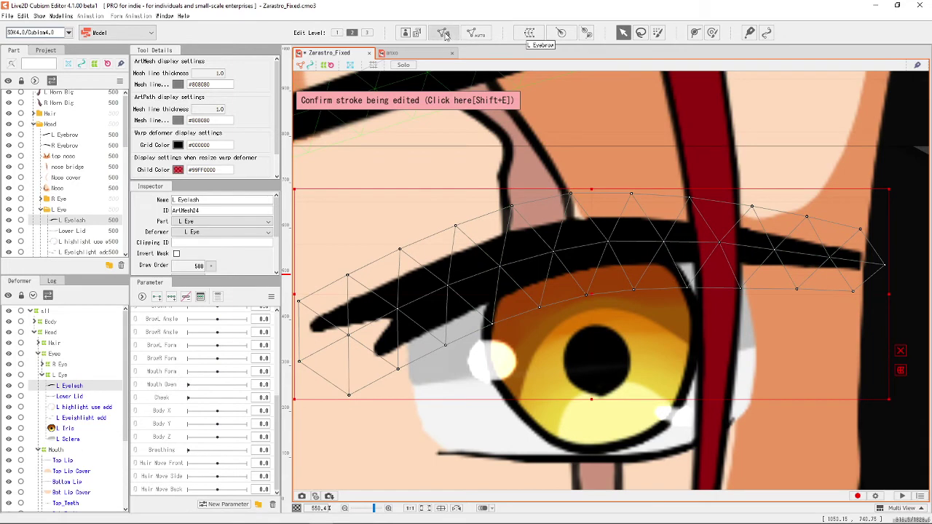
{"action": "left_click", "coordinate": [444, 33]}
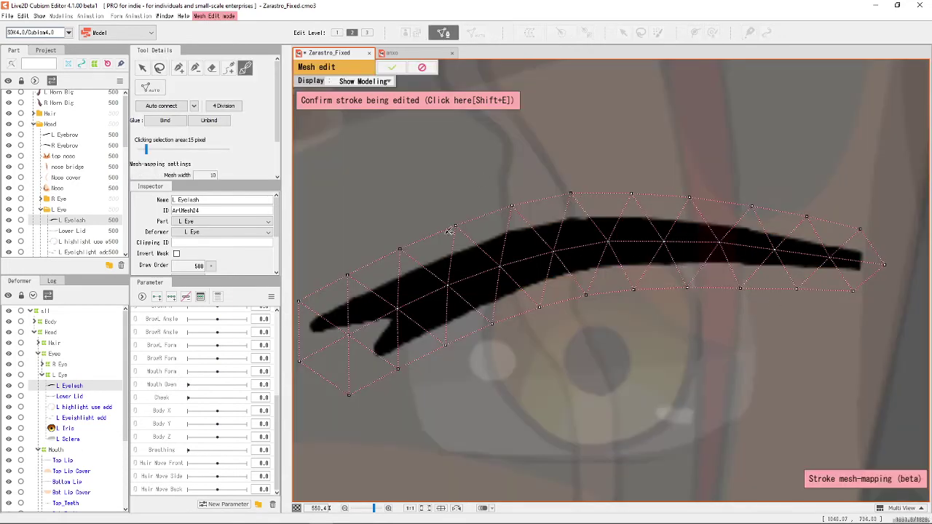
{"action": "scroll", "coordinate": [460, 268], "scroll_direction": "down", "scroll_amount": 3}
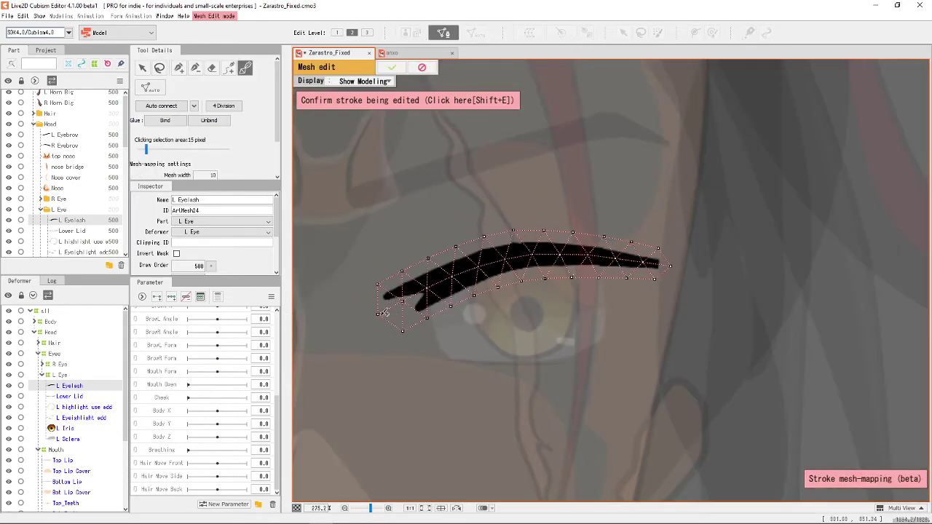
{"action": "left_click", "coordinate": [442, 377]}
{"action": "left_click", "coordinate": [701, 328]}
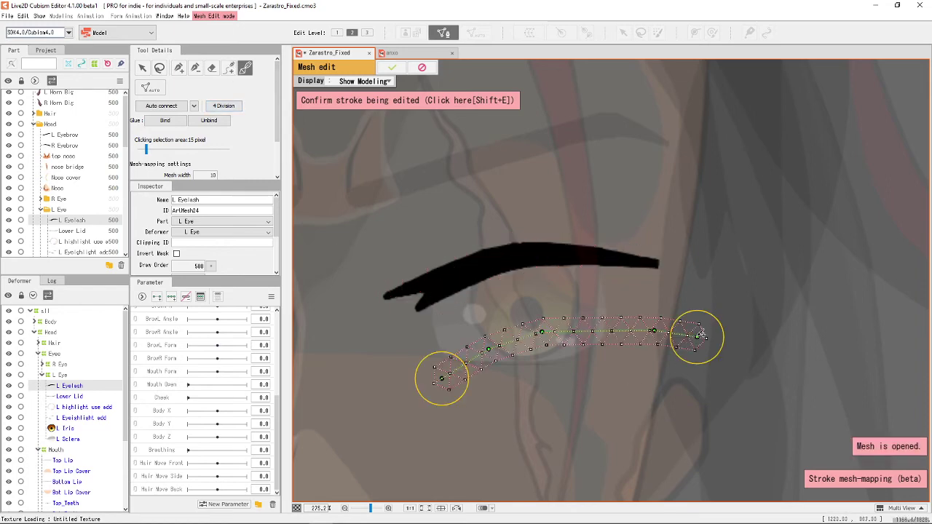
{"action": "scroll", "coordinate": [698, 334], "scroll_direction": "up", "scroll_amount": 6}
{"action": "left_click", "coordinate": [142, 67]}
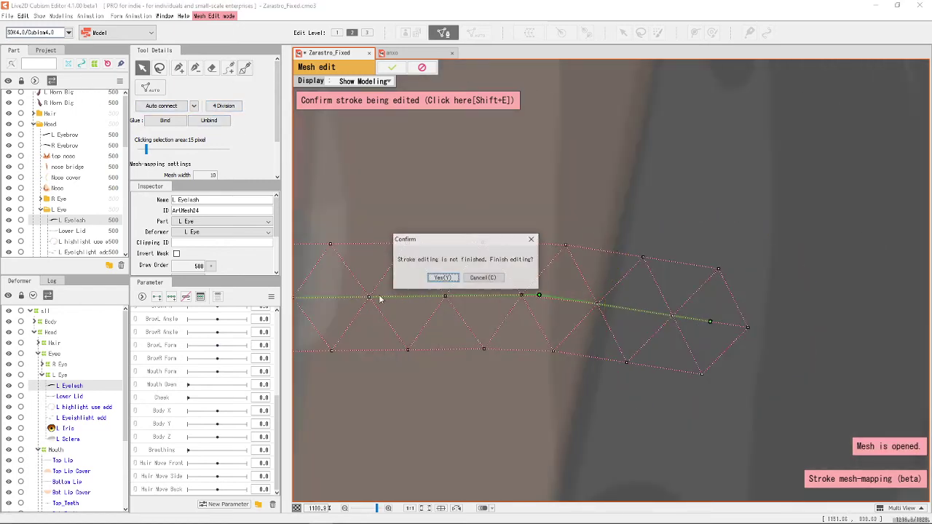
{"action": "left_click", "coordinate": [440, 278]}
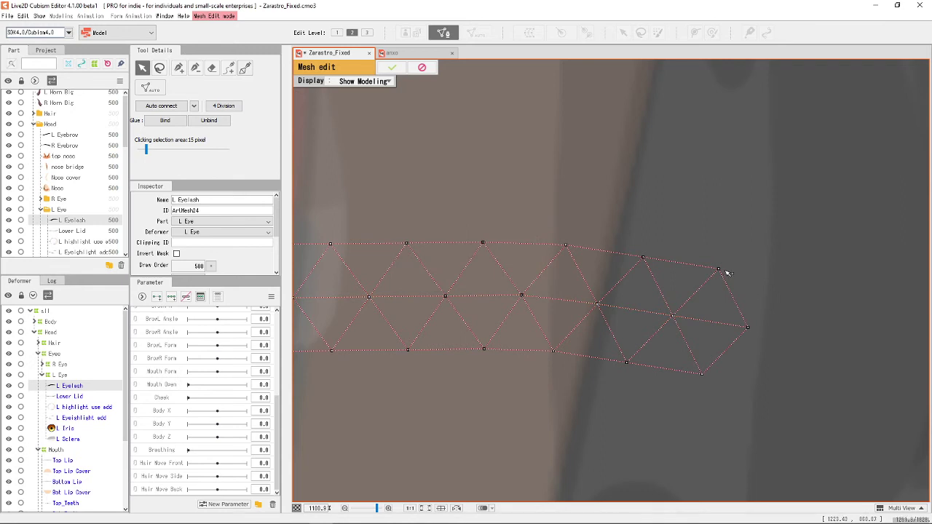
- Try moving the upper-edge vertices at the trial mesh's right end, undo the moves, and discard the eyelash mesh edit
{"action": "left_click_drag", "start_coordinate": [720, 269], "coordinate": [696, 294]}
{"action": "left_click_drag", "start_coordinate": [643, 259], "coordinate": [628, 279]}
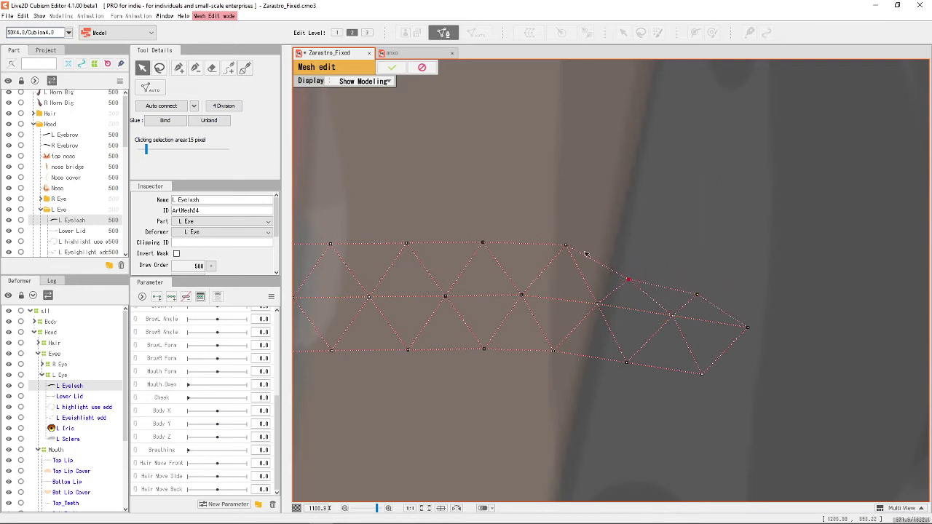
{"action": "left_click_drag", "start_coordinate": [565, 246], "coordinate": [555, 264]}
{"action": "key", "text": "ctrl+z"}
{"action": "key", "text": "ctrl+z"}
{"action": "key", "text": "ctrl+z"}
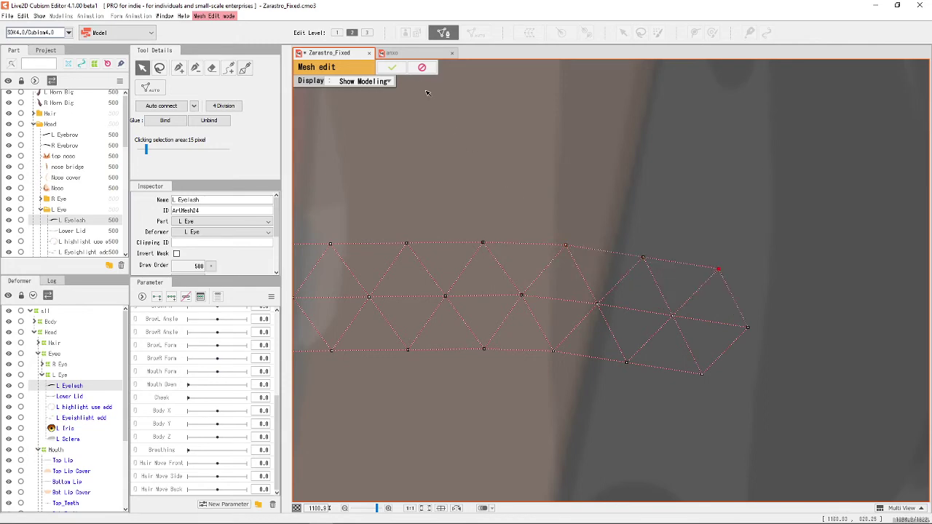
{"action": "left_click", "coordinate": [421, 67]}
- Examine the meshes of the left eye's Lower Lid and L Eyelash up close
{"action": "left_click", "coordinate": [443, 280]}
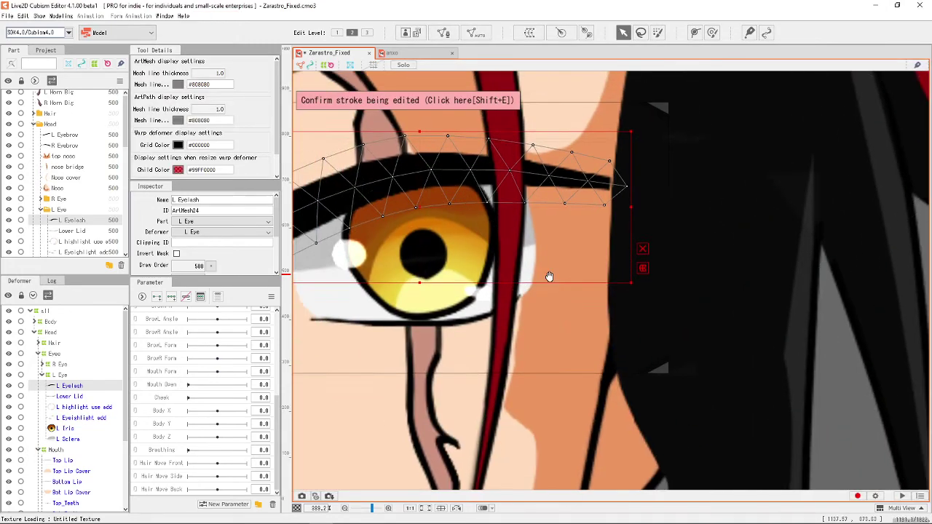
{"action": "left_click_drag", "start_coordinate": [550, 276], "coordinate": [611, 261]}
{"action": "left_click", "coordinate": [479, 289]}
{"action": "scroll", "coordinate": [478, 290], "scroll_direction": "up", "scroll_amount": 3}
{"action": "left_click_drag", "start_coordinate": [455, 243], "coordinate": [540, 327]}
{"action": "scroll", "coordinate": [540, 326], "scroll_direction": "down", "scroll_amount": 1}
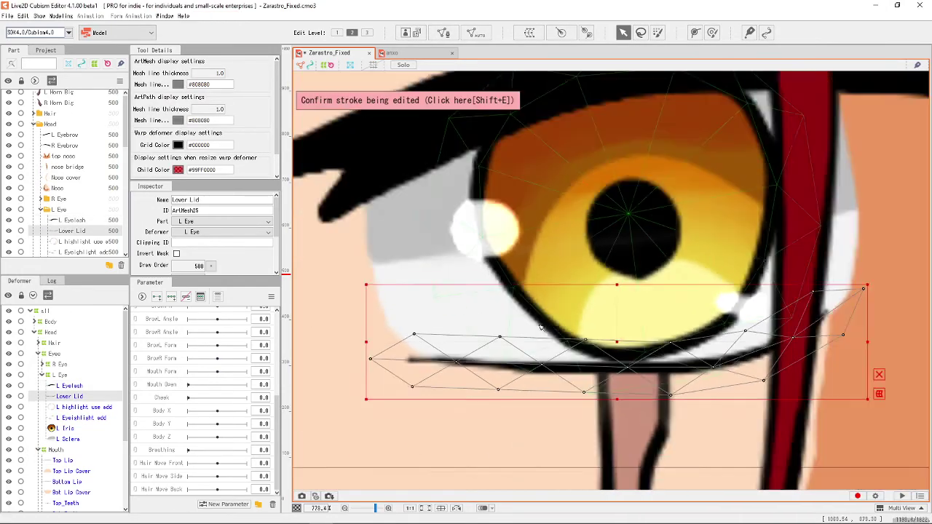
{"action": "scroll", "coordinate": [540, 327], "scroll_direction": "down", "scroll_amount": 2}
{"action": "left_click_drag", "start_coordinate": [518, 262], "coordinate": [501, 298]}
{"action": "left_click", "coordinate": [470, 204]}
{"action": "scroll", "coordinate": [473, 201], "scroll_direction": "down", "scroll_amount": 2}
{"action": "left_click_drag", "start_coordinate": [480, 191], "coordinate": [523, 291]}
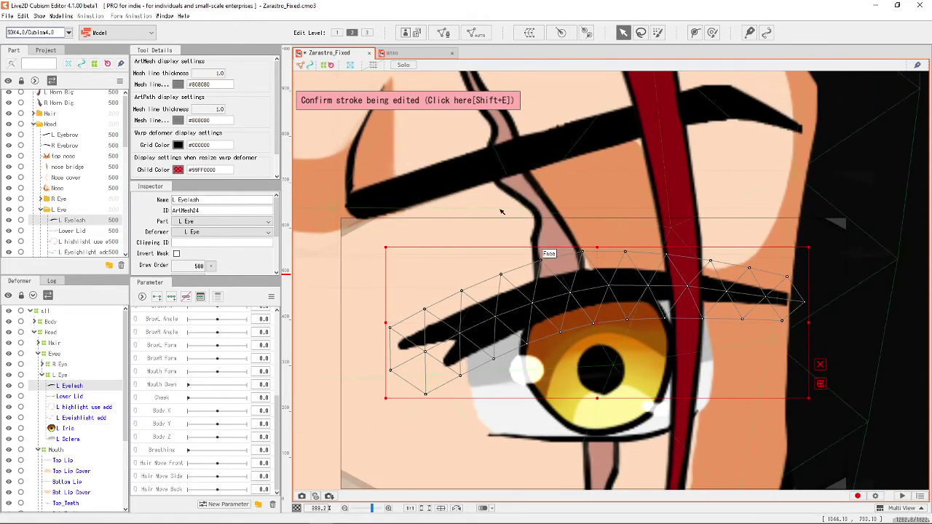
- Select the L Eyebrow and add a five-point deform path from its outer tip to its inner end
{"action": "left_click", "coordinate": [544, 142]}
{"action": "left_click_drag", "start_coordinate": [545, 141], "coordinate": [532, 252]}
{"action": "left_click_drag", "start_coordinate": [462, 275], "coordinate": [518, 260]}
{"action": "left_click", "coordinate": [695, 34]}
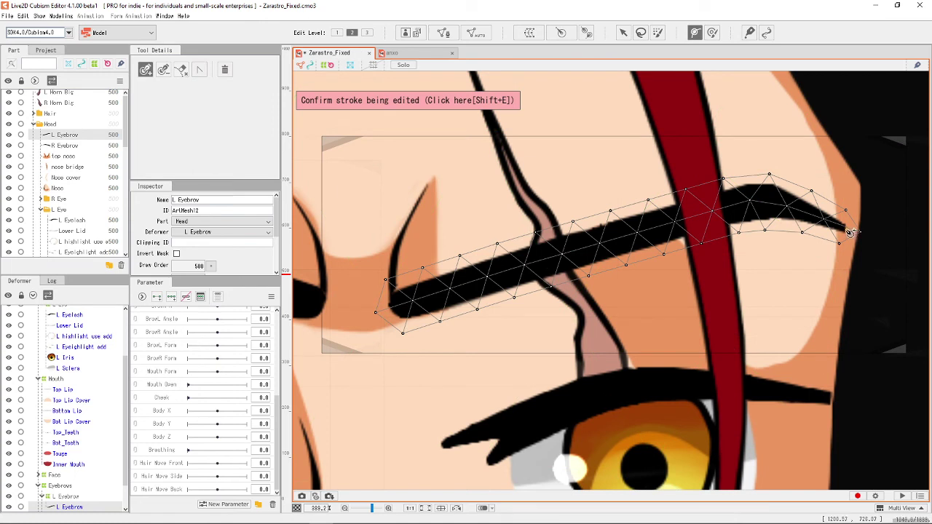
{"action": "left_click", "coordinate": [845, 228]}
{"action": "left_click", "coordinate": [767, 201]}
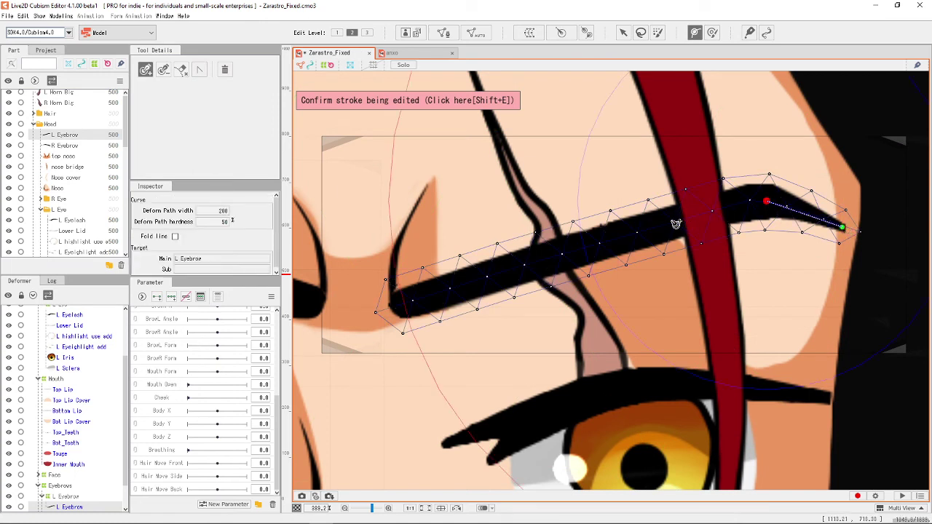
{"action": "left_click", "coordinate": [619, 239]}
{"action": "left_click", "coordinate": [515, 269]}
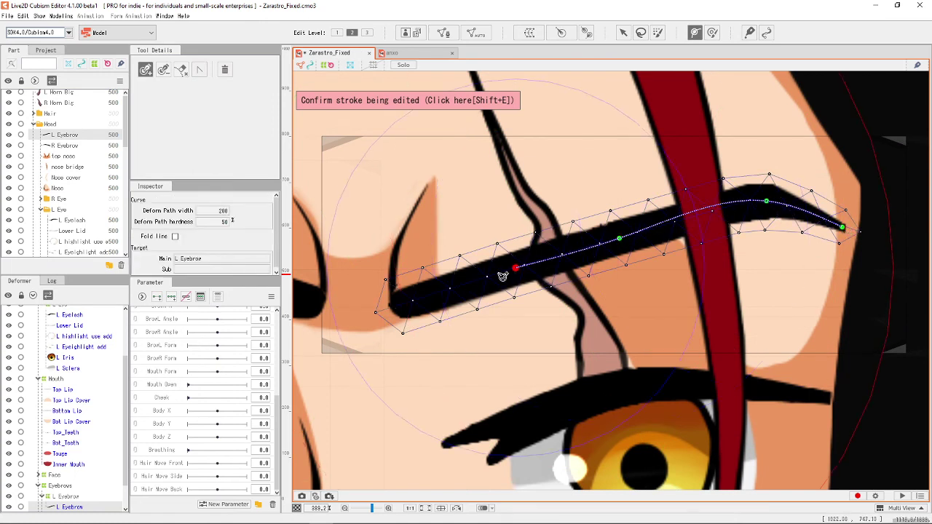
{"action": "left_click", "coordinate": [402, 302]}
- Try bending the L Eyebrow by shifting its three inner deform path points down and back up
{"action": "left_click", "coordinate": [623, 34]}
{"action": "left_click_drag", "start_coordinate": [516, 268], "coordinate": [521, 296]}
{"action": "left_click_drag", "start_coordinate": [619, 239], "coordinate": [627, 273]}
{"action": "mouse_move", "coordinate": [765, 191]}
{"action": "left_mouse_down"}
{"action": "mouse_move", "coordinate": [764, 254]}
{"action": "mouse_move", "coordinate": [753, 201]}
{"action": "left_mouse_up"}
{"action": "left_click_drag", "start_coordinate": [626, 275], "coordinate": [617, 244]}
{"action": "left_click_drag", "start_coordinate": [522, 298], "coordinate": [515, 273]}
- Undo the trial bends on the L Eyebrow and clear the selection
{"action": "key", "text": "ctrl+z"}
{"action": "key", "text": "ctrl+z"}
{"action": "key", "text": "ctrl+z"}
{"action": "key", "text": "ctrl+z"}
{"action": "key", "text": "ctrl+z"}
{"action": "key", "text": "ctrl+z"}
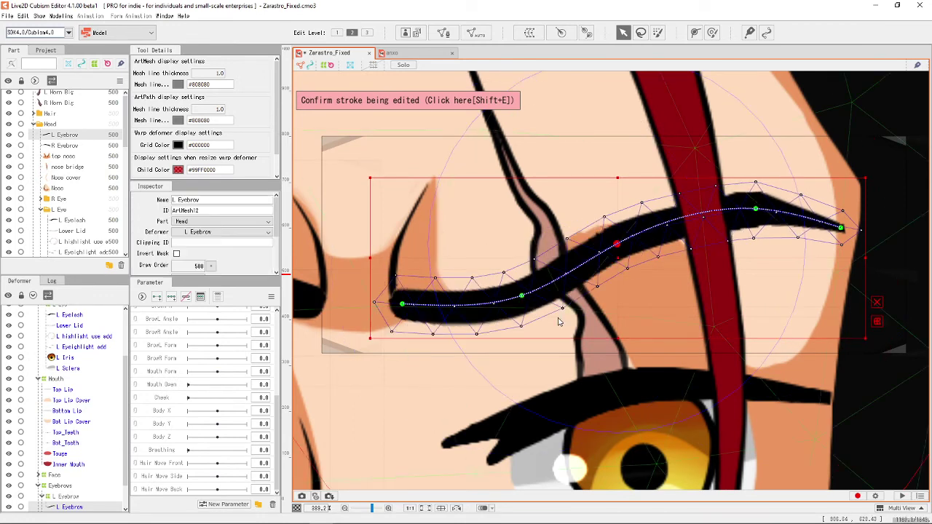
{"action": "scroll", "coordinate": [559, 322], "scroll_direction": "down", "scroll_amount": 6}
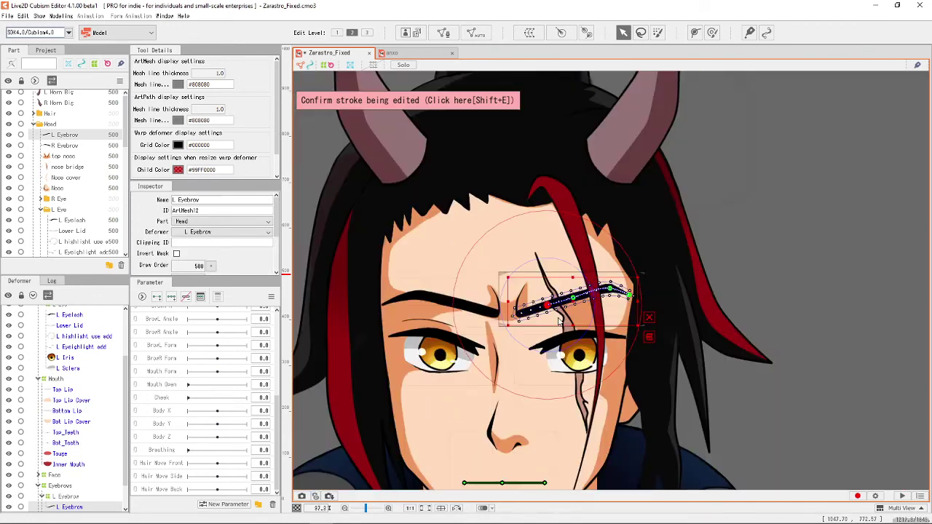
{"action": "left_click", "coordinate": [746, 271]}
{"action": "scroll", "coordinate": [728, 345], "scroll_direction": "up", "scroll_amount": 3}
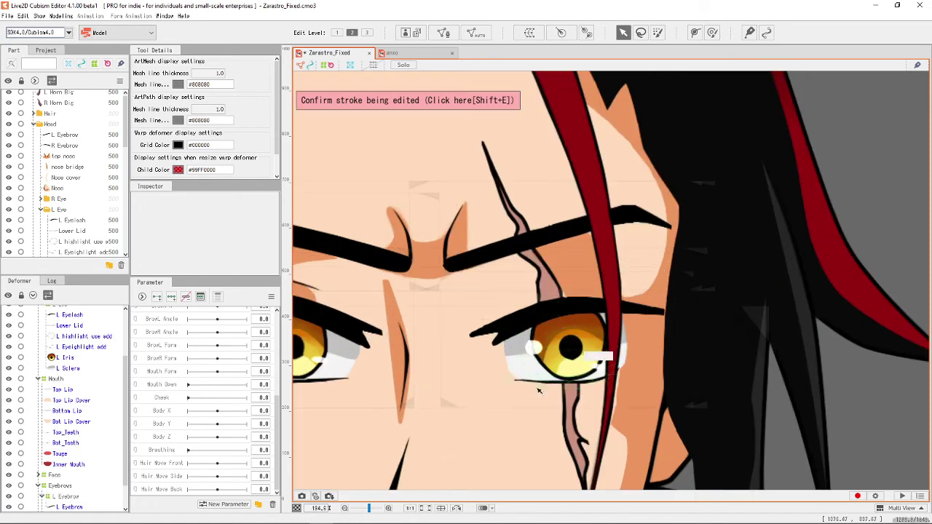
{"action": "scroll", "coordinate": [716, 337], "scroll_direction": "down", "scroll_amount": 3}
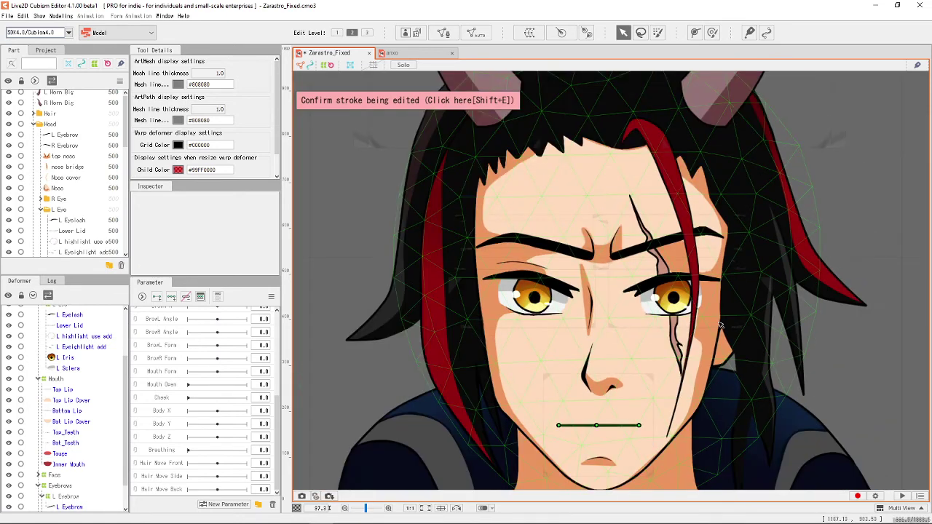
- Select the Top Lip and open its mesh in mesh edit mode to view the stroke mesh, then close the editor without altering it
{"action": "scroll", "coordinate": [872, 365], "scroll_direction": "down", "scroll_amount": 1}
{"action": "left_click_drag", "start_coordinate": [873, 366], "coordinate": [804, 351]}
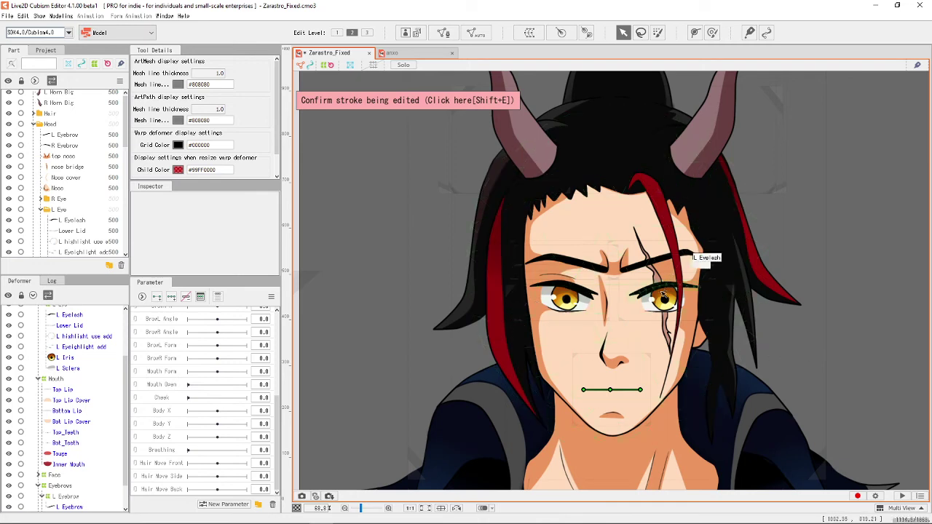
{"action": "scroll", "coordinate": [844, 242], "scroll_direction": "down", "scroll_amount": 3}
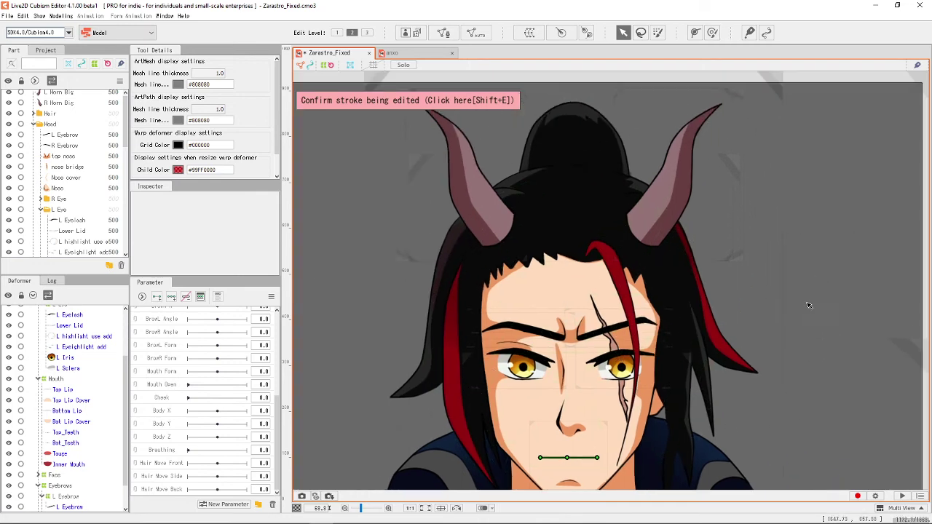
{"action": "scroll", "coordinate": [761, 305], "scroll_direction": "up", "scroll_amount": 3}
{"action": "scroll", "coordinate": [646, 364], "scroll_direction": "up", "scroll_amount": 5}
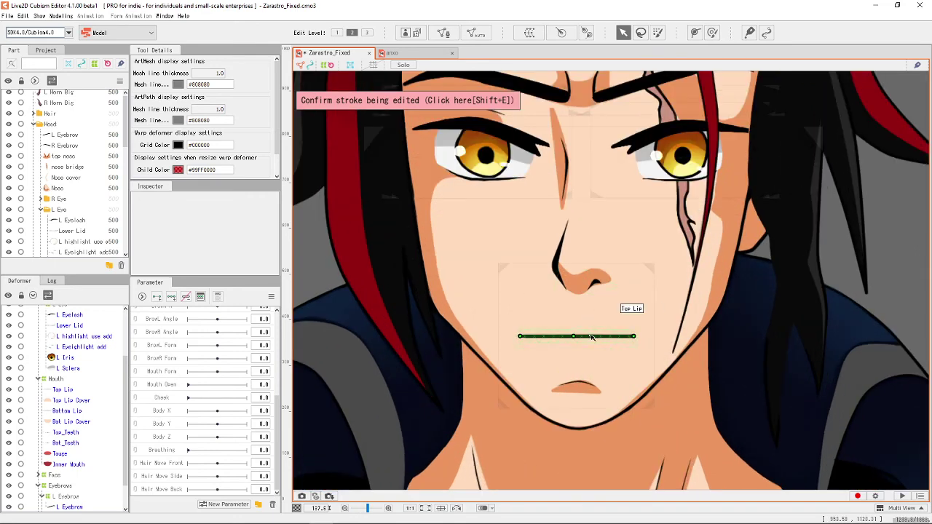
{"action": "left_click", "coordinate": [591, 337]}
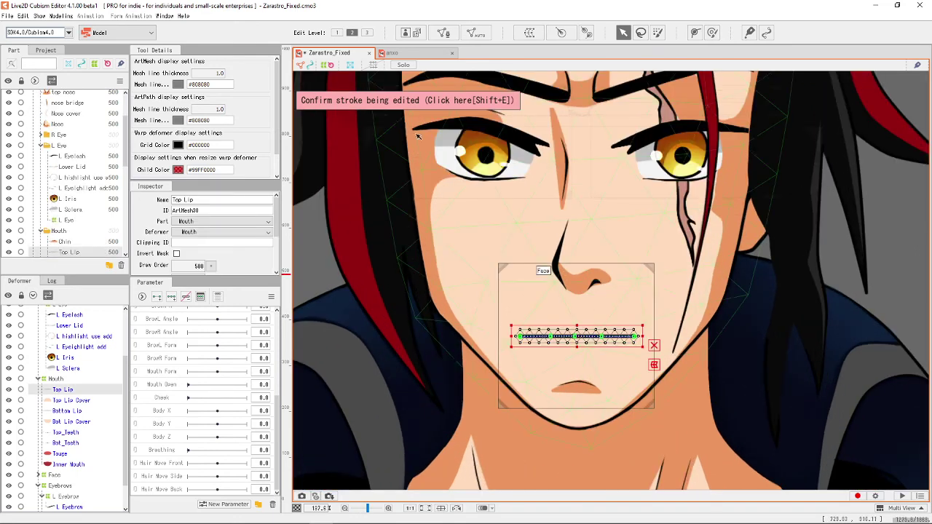
{"action": "left_click", "coordinate": [443, 32]}
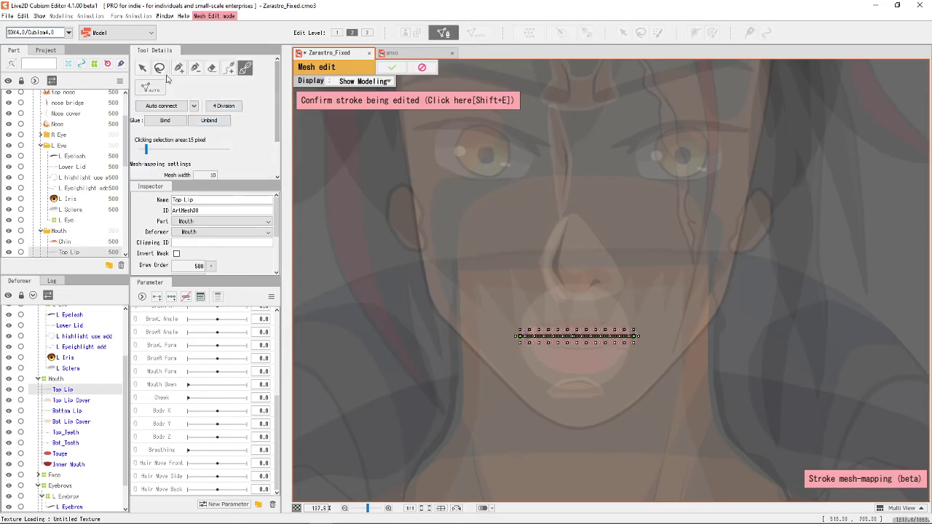
{"action": "left_click", "coordinate": [389, 68]}
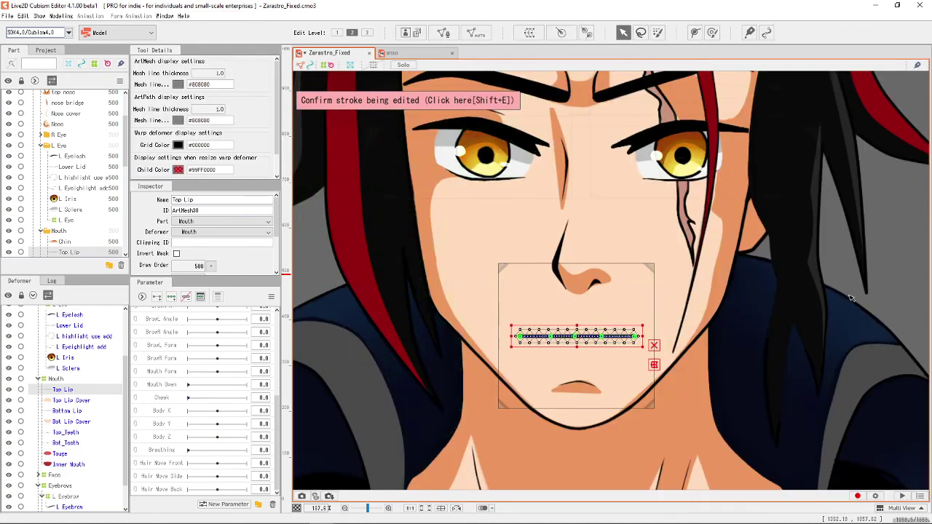
{"action": "scroll", "coordinate": [897, 276], "scroll_direction": "down", "scroll_amount": 3}
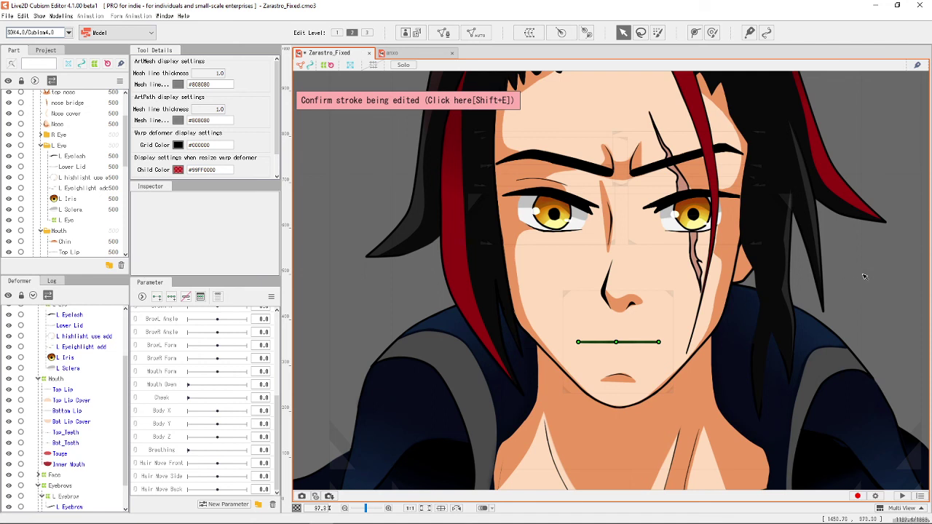
{"action": "scroll", "coordinate": [864, 276], "scroll_direction": "up", "scroll_amount": 3}
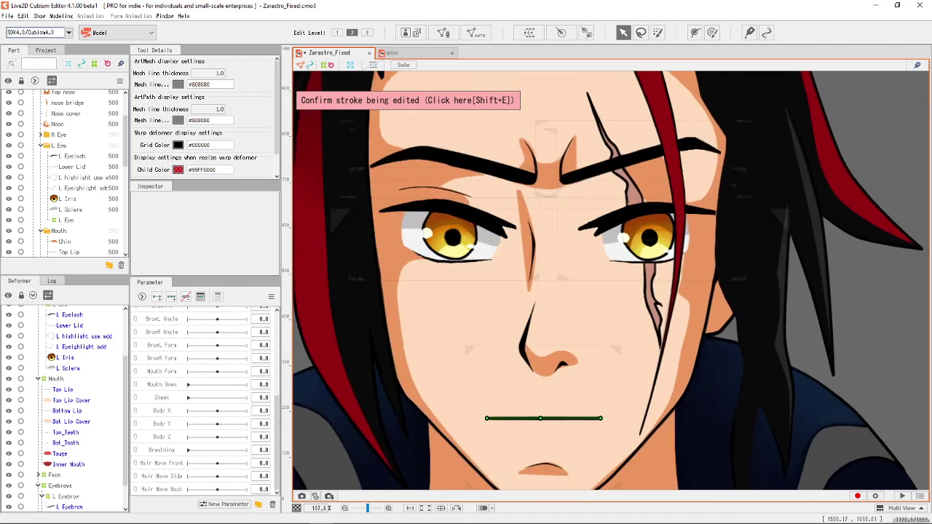